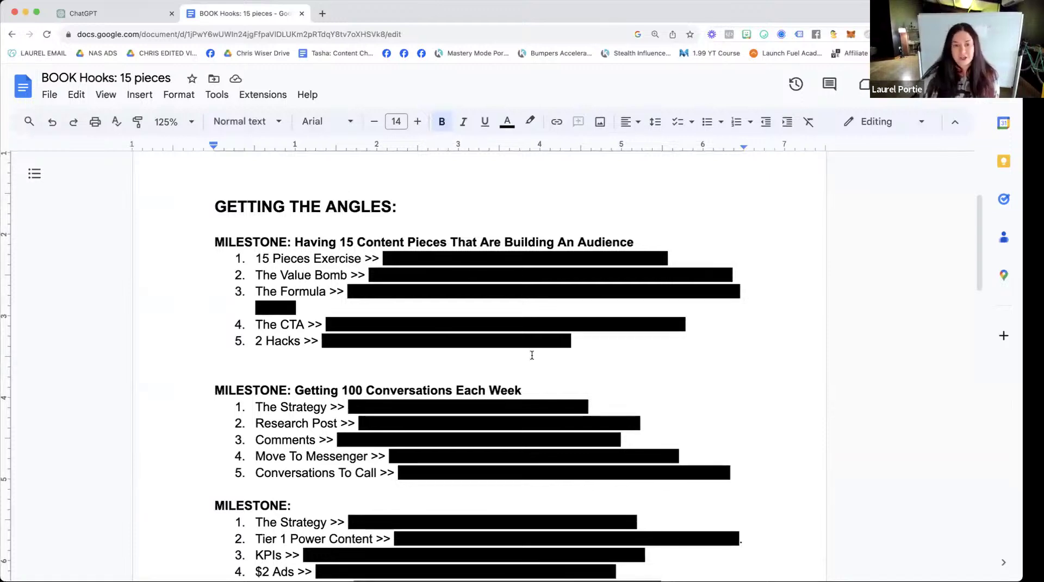
# - Remove the black highlight from "Selling High Ticket Program WITH A Small AD Budget" after the ID THE BIG PROBLEM heading
pyautogui.scroll(4, 531, 354)
pyautogui.moveTo(319, 243); pyautogui.dragTo(386, 198)
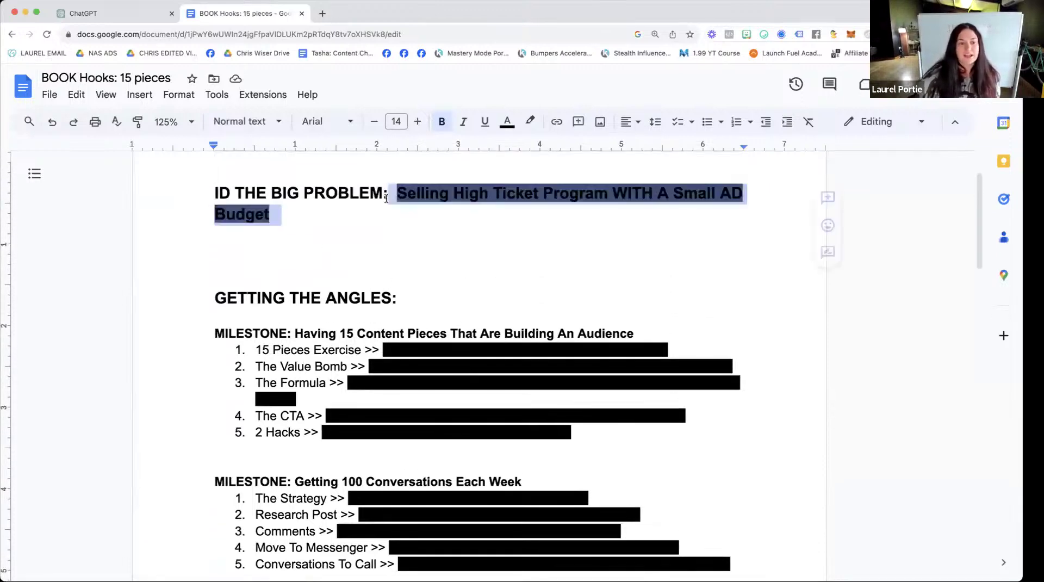
pyautogui.click(532, 127)
pyautogui.click(557, 147)
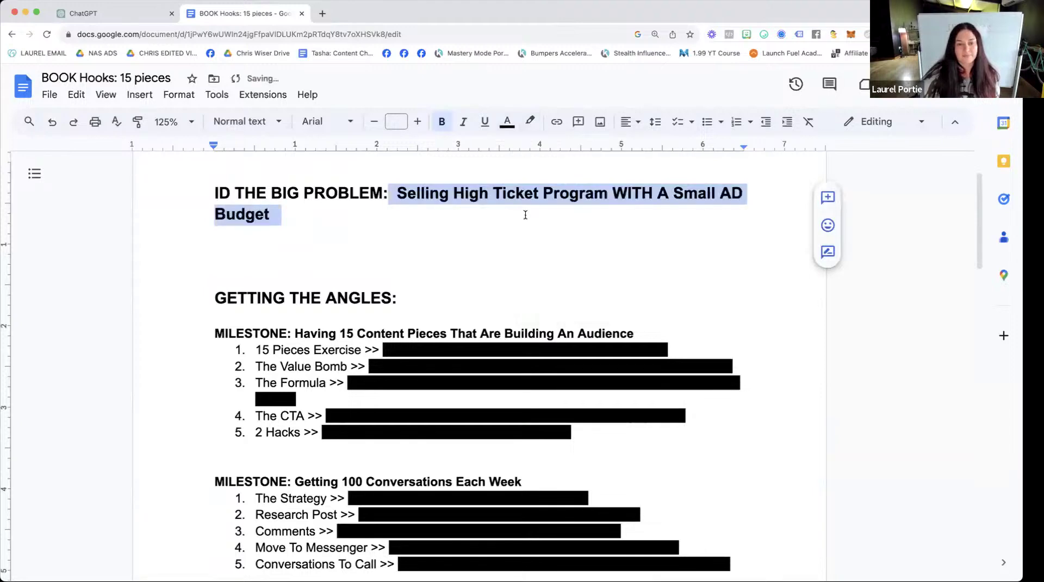
pyautogui.click(525, 215)
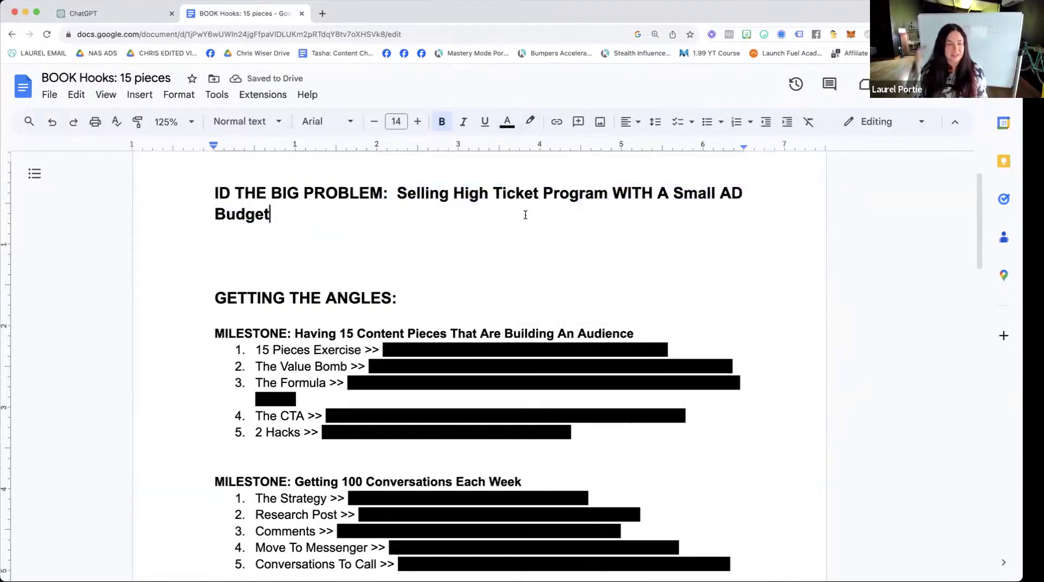
# - Review the three MILESTONE headings in the GETTING THE ANGLES section and the topics listed under them
pyautogui.scroll(-4, 523, 215)
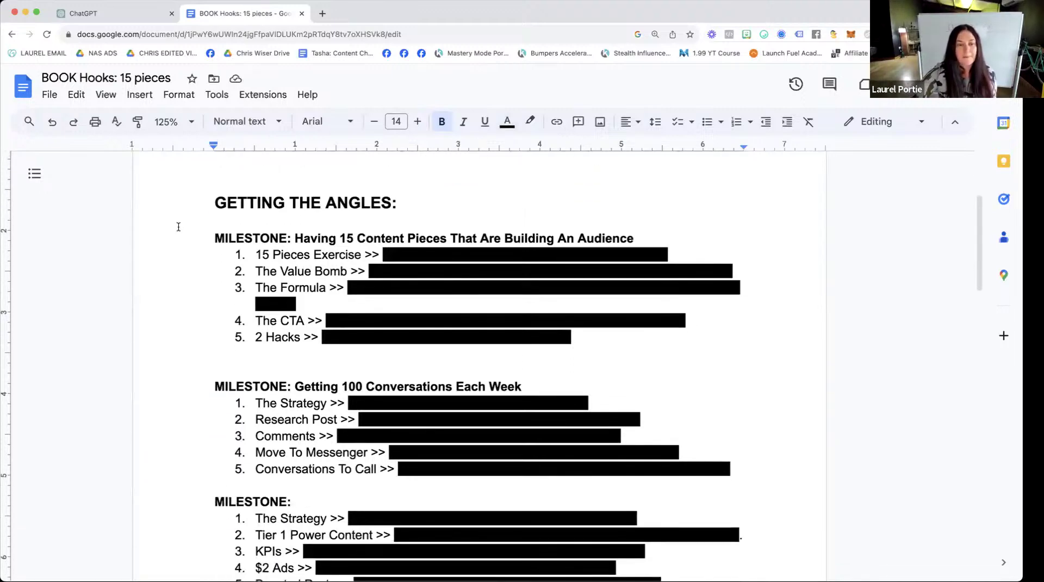
pyautogui.moveTo(194, 236); pyautogui.dragTo(631, 239)
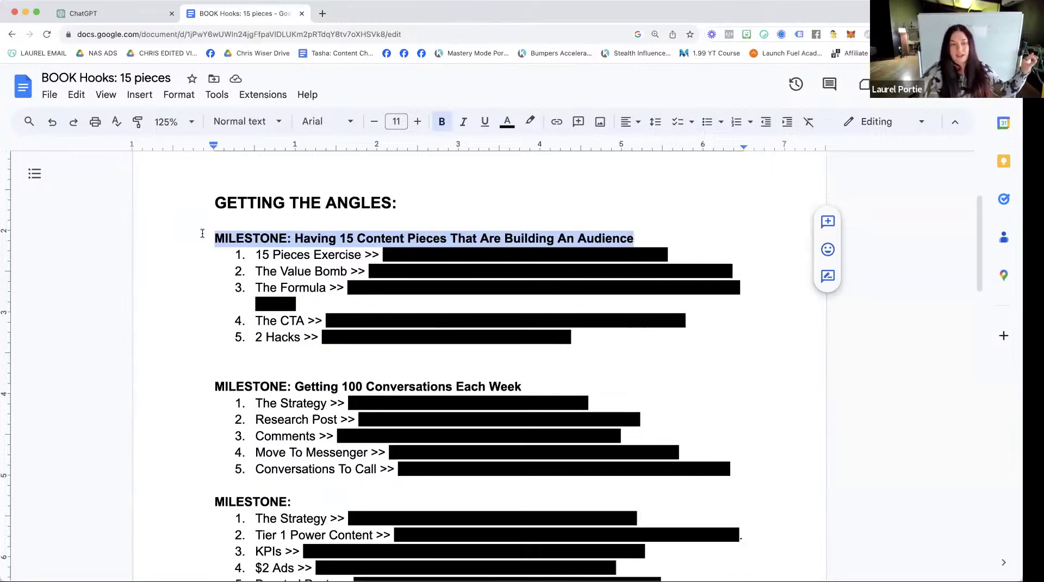
pyautogui.moveTo(410, 328); pyautogui.dragTo(410, 327)
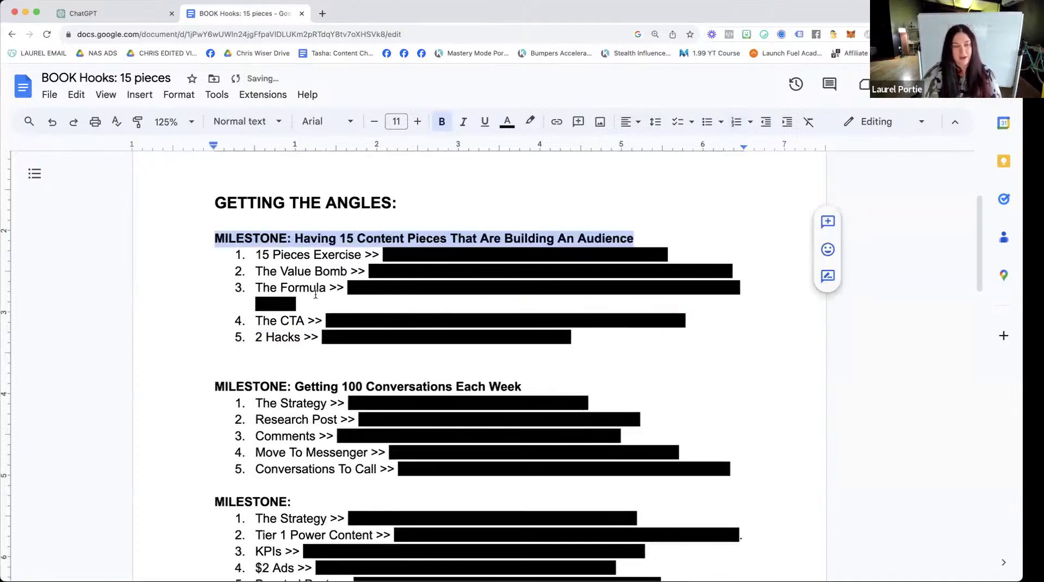
pyautogui.moveTo(214, 238); pyautogui.dragTo(397, 342)
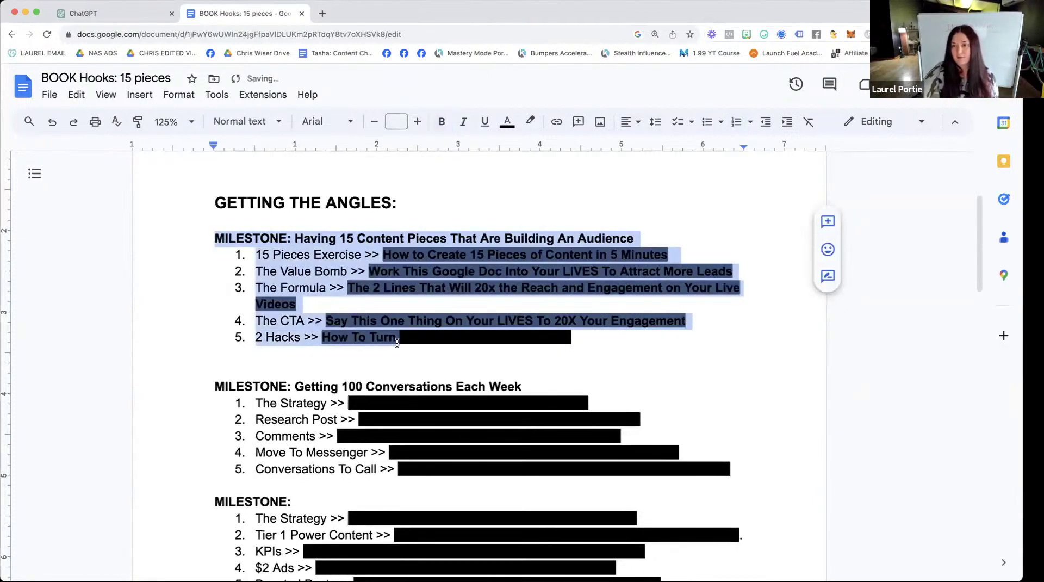
pyautogui.click(631, 319)
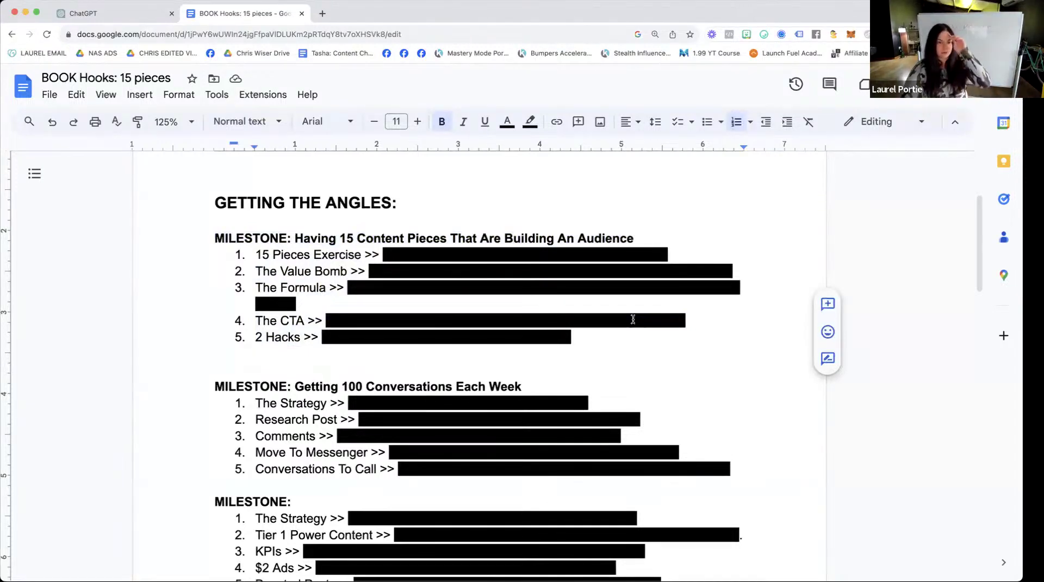
pyautogui.moveTo(634, 238); pyautogui.dragTo(240, 233)
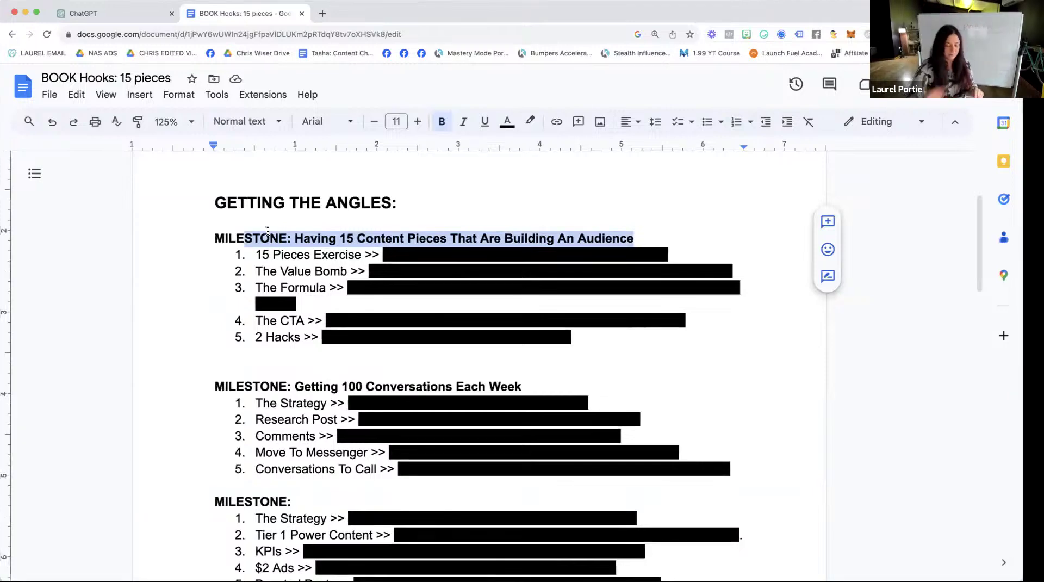
pyautogui.scroll(-5, 268, 230)
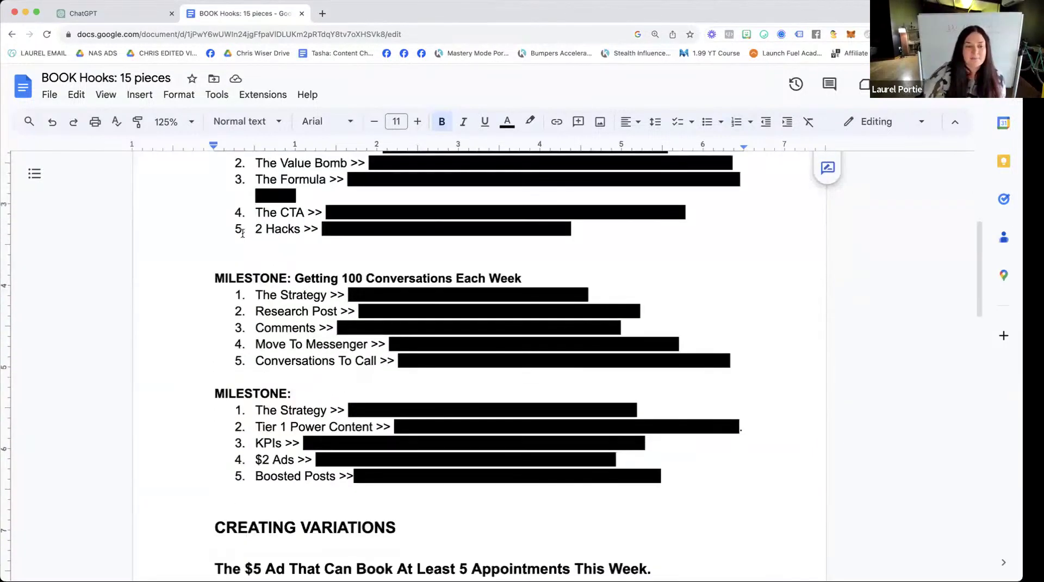
pyautogui.moveTo(211, 254); pyautogui.dragTo(555, 253)
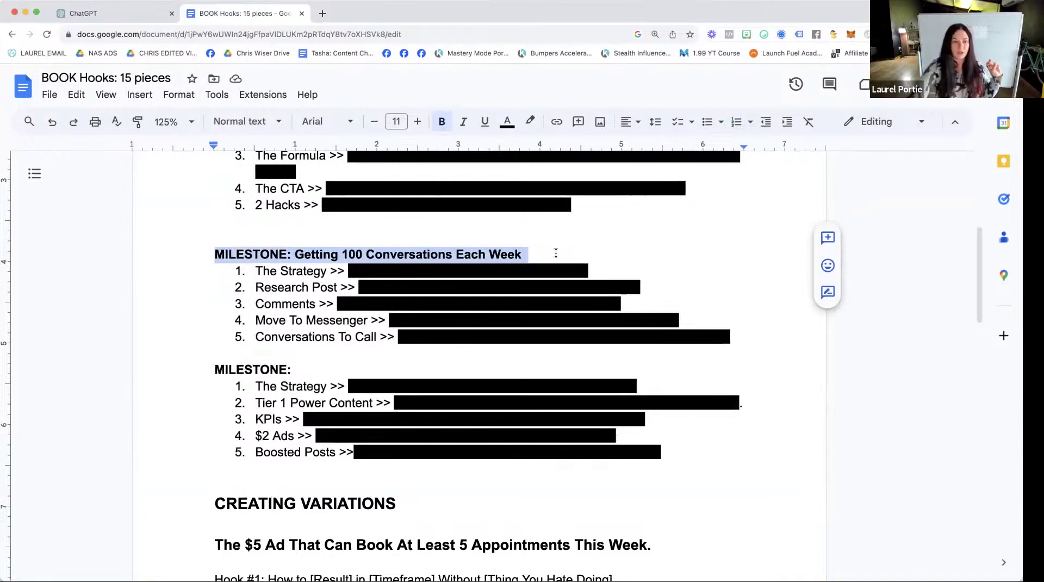
pyautogui.scroll(-3, 556, 253)
pyautogui.moveTo(191, 284); pyautogui.dragTo(312, 291)
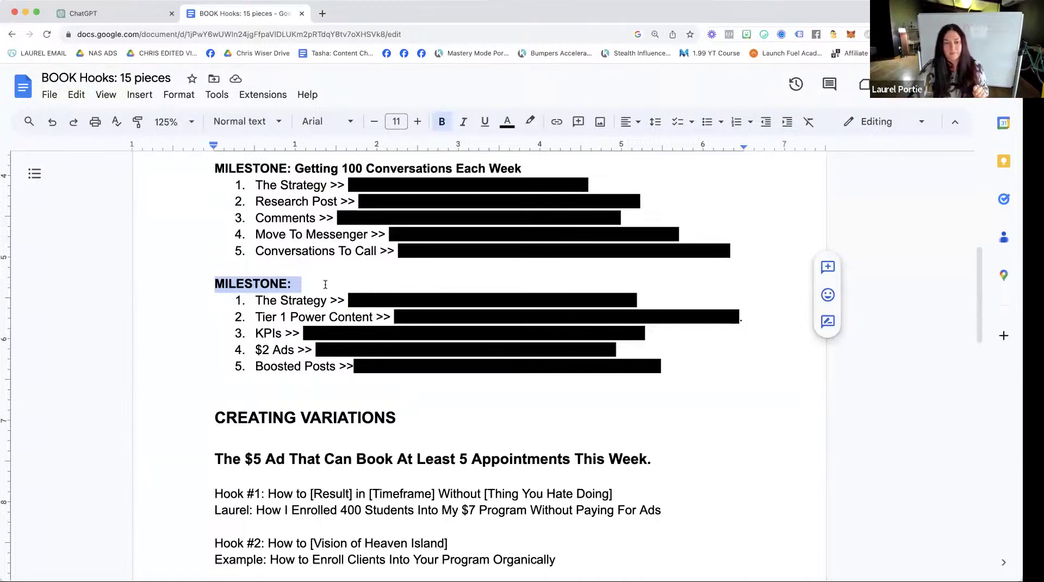
pyautogui.scroll(5, 325, 284)
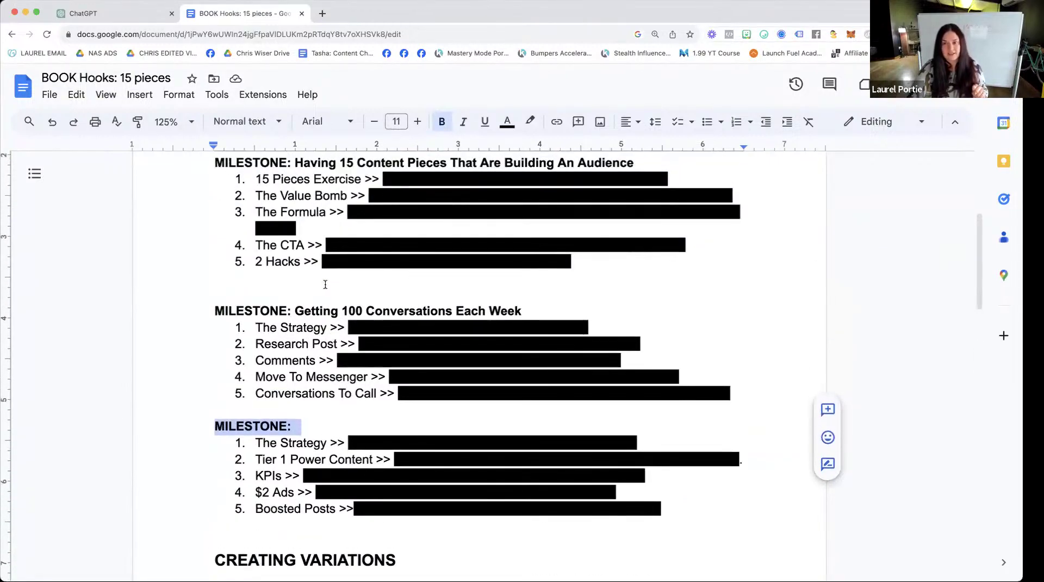
pyautogui.scroll(1, 325, 284)
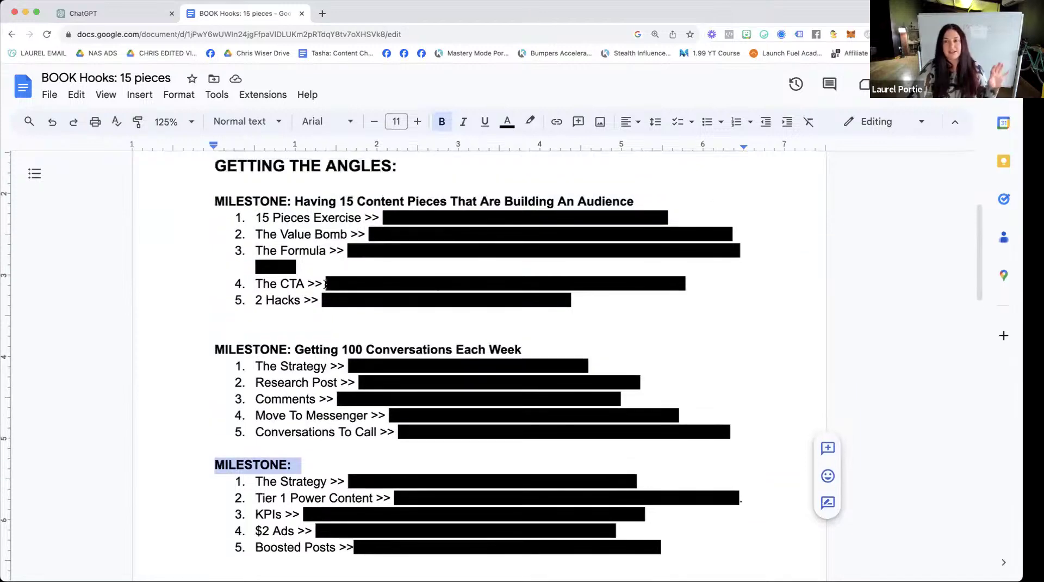
# - Go through the five topics of the "Having 15 Content Pieces That Are Building An Audience" milestone one by one, from 15 Pieces Exercise to 2 Hacks
pyautogui.moveTo(196, 205); pyautogui.dragTo(436, 307)
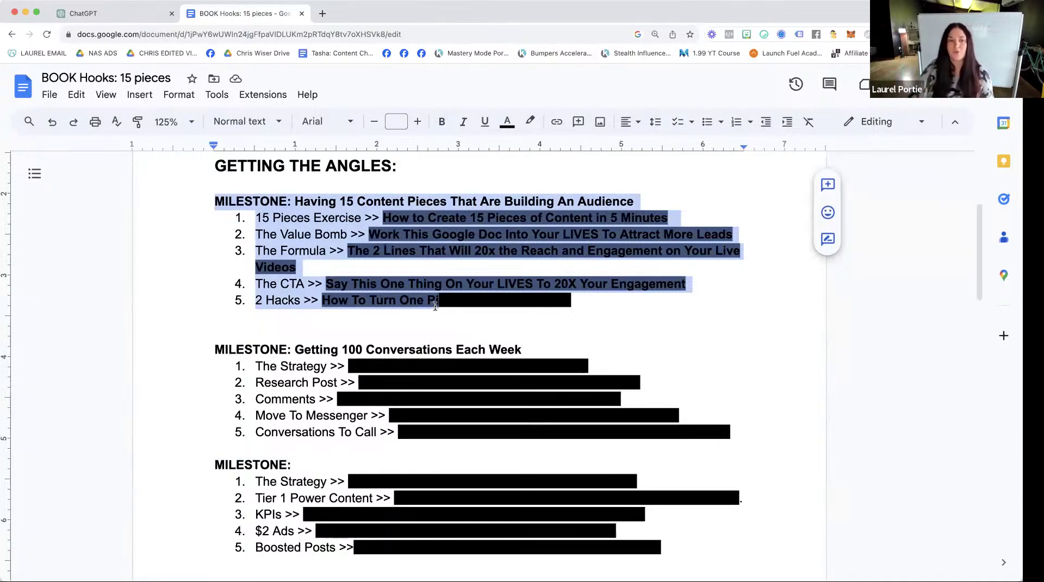
pyautogui.moveTo(217, 201); pyautogui.dragTo(645, 200)
pyautogui.click(713, 265)
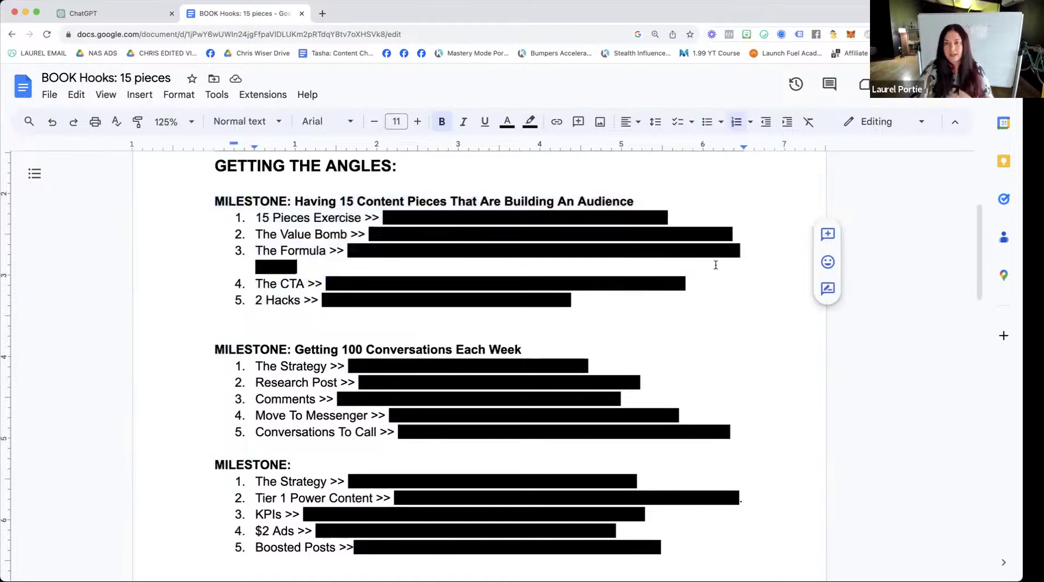
pyautogui.moveTo(215, 201); pyautogui.dragTo(634, 202)
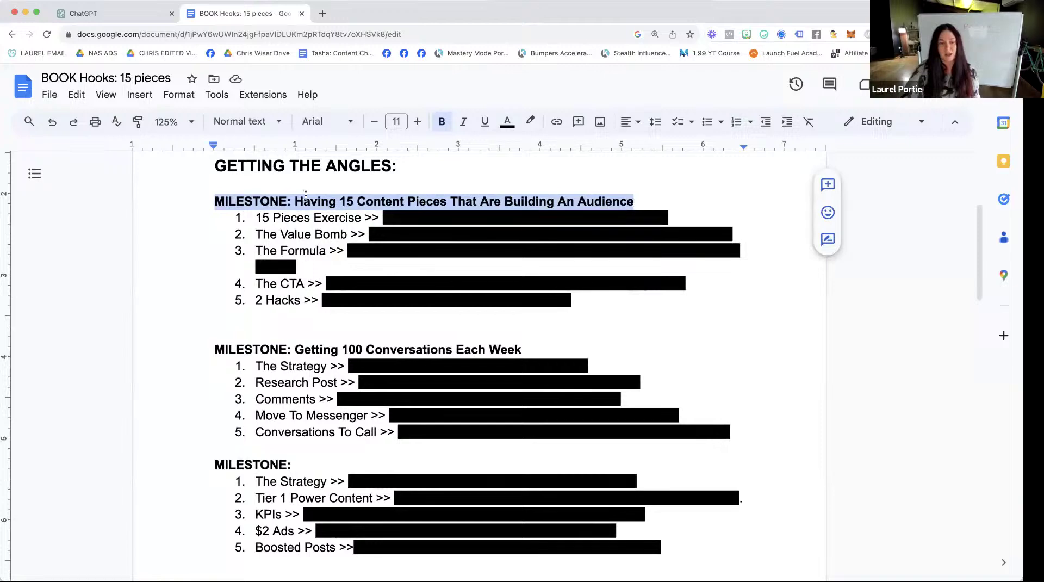
pyautogui.moveTo(255, 217); pyautogui.dragTo(364, 218)
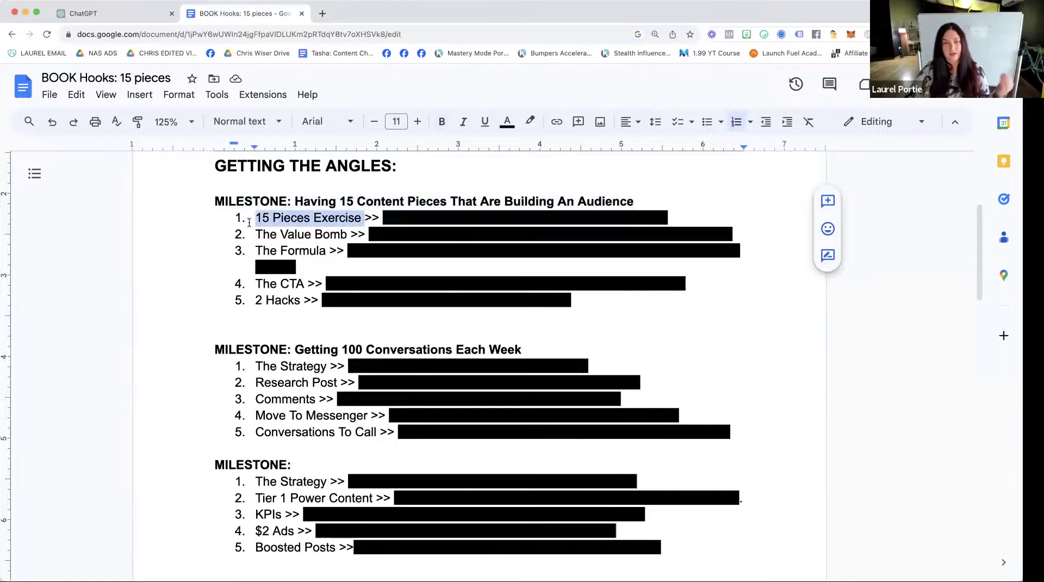
pyautogui.moveTo(255, 234); pyautogui.dragTo(348, 235)
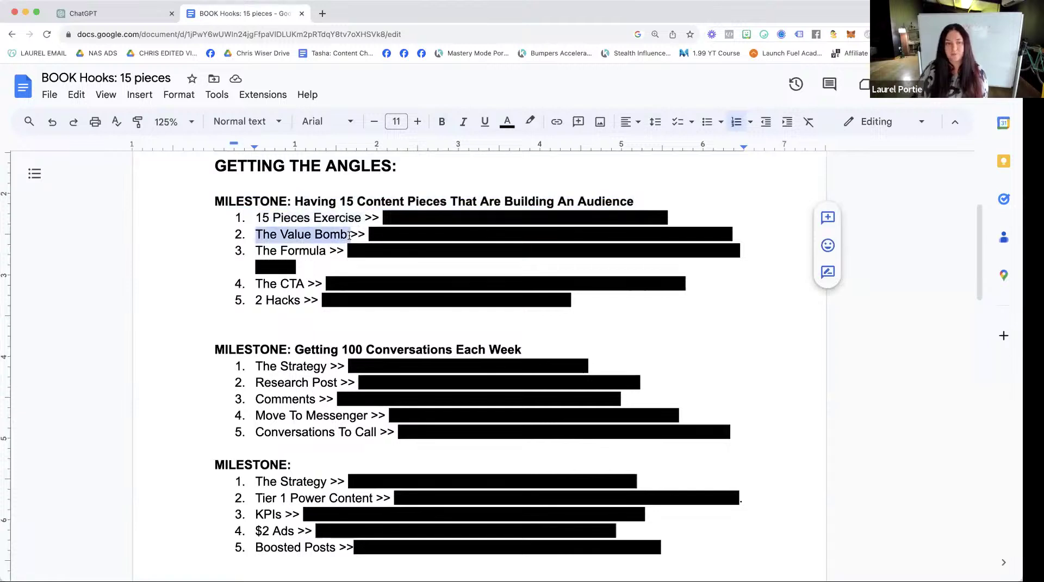
pyautogui.moveTo(260, 250); pyautogui.dragTo(337, 252)
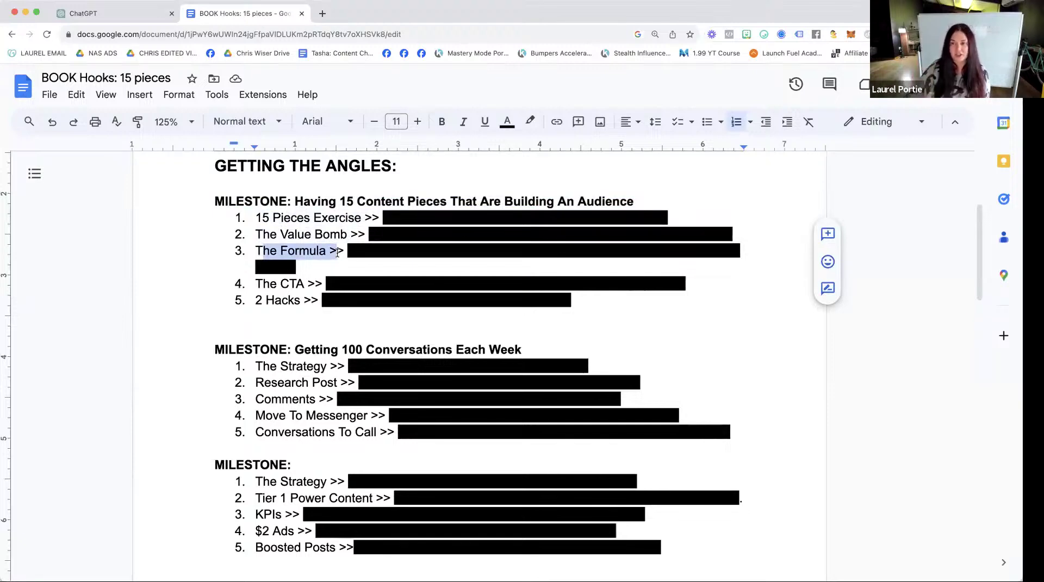
pyautogui.moveTo(253, 283); pyautogui.dragTo(306, 283)
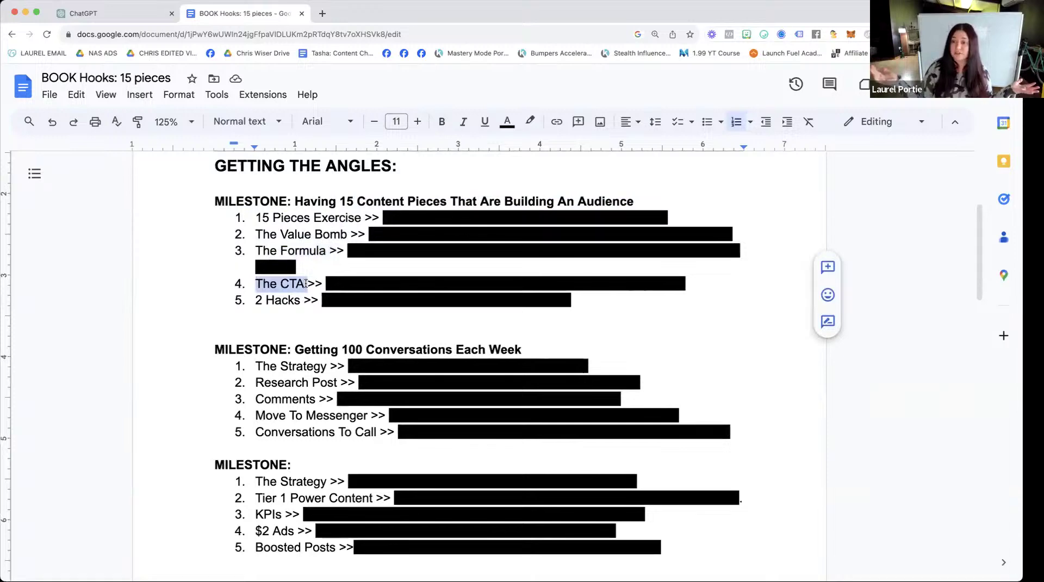
pyautogui.moveTo(254, 300); pyautogui.dragTo(306, 301)
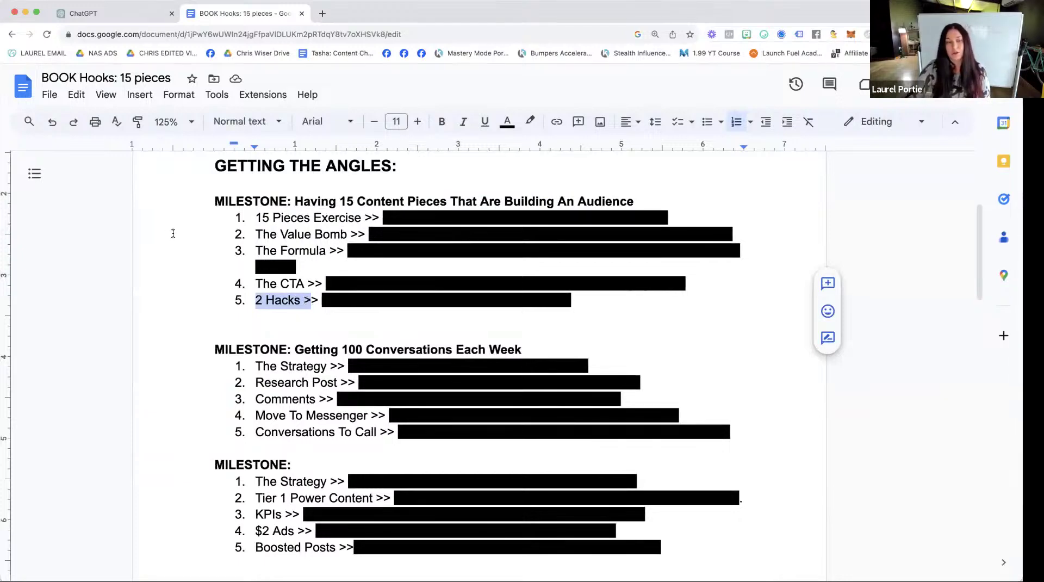
pyautogui.moveTo(255, 217); pyautogui.dragTo(342, 300)
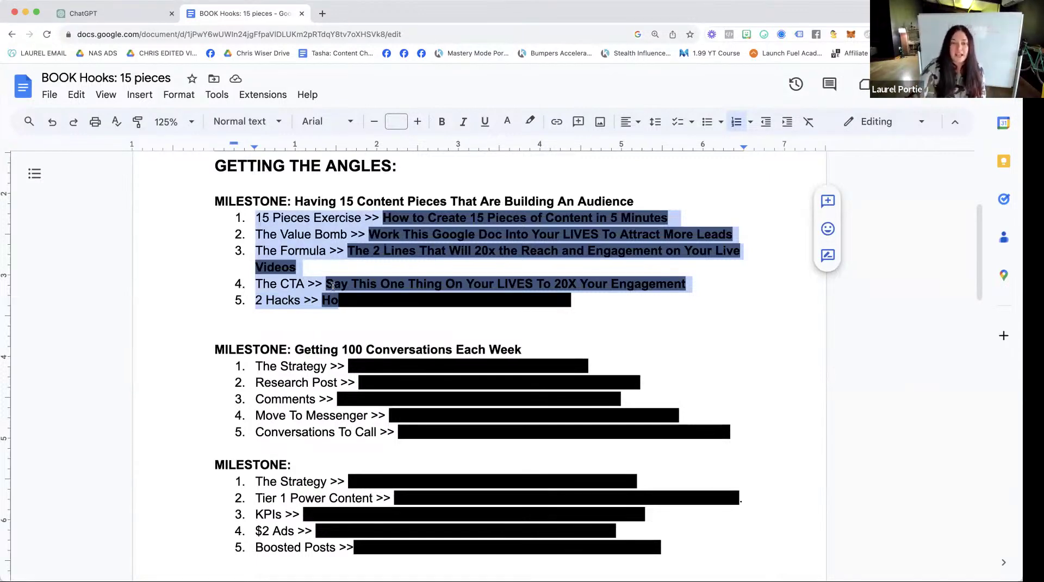
# - Revisit the first milestone's heading and its complete five-topic list under GETTING THE ANGLES
pyautogui.scroll(1, 342, 300)
pyautogui.click(622, 222)
pyautogui.tripleClick(633, 227)
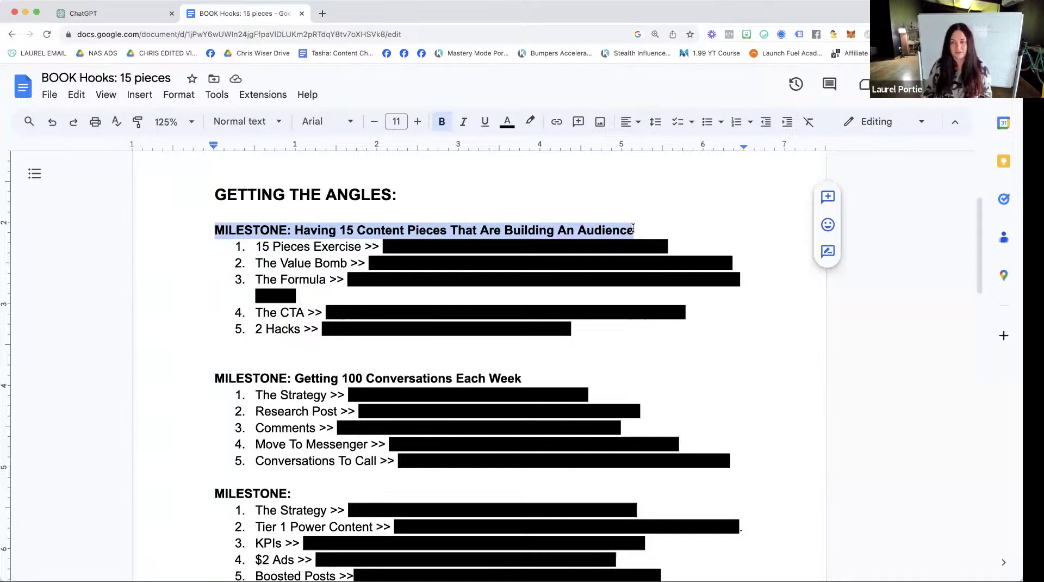
pyautogui.scroll(-1, 514, 228)
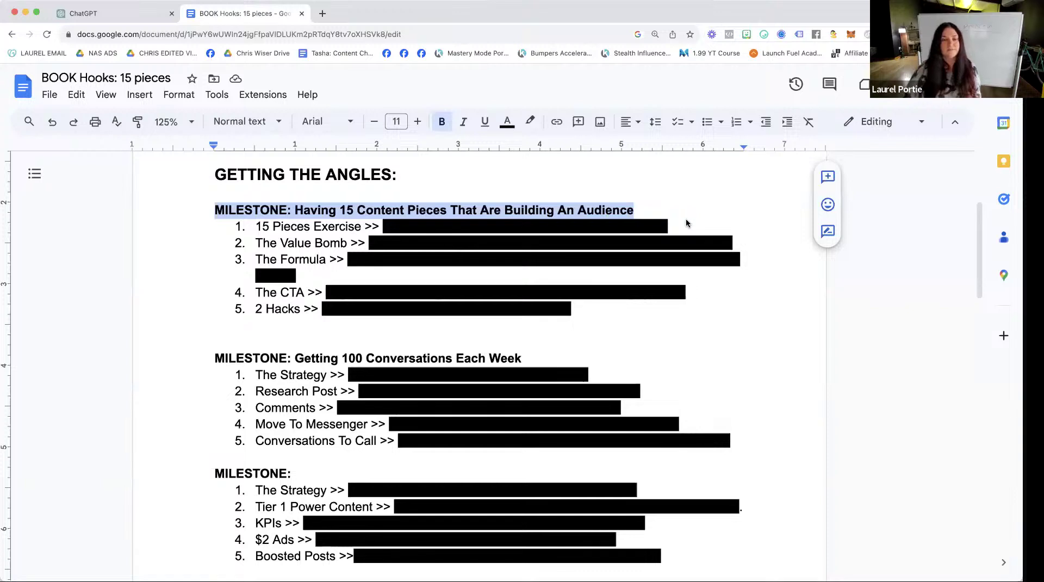
pyautogui.scroll(-1, 686, 220)
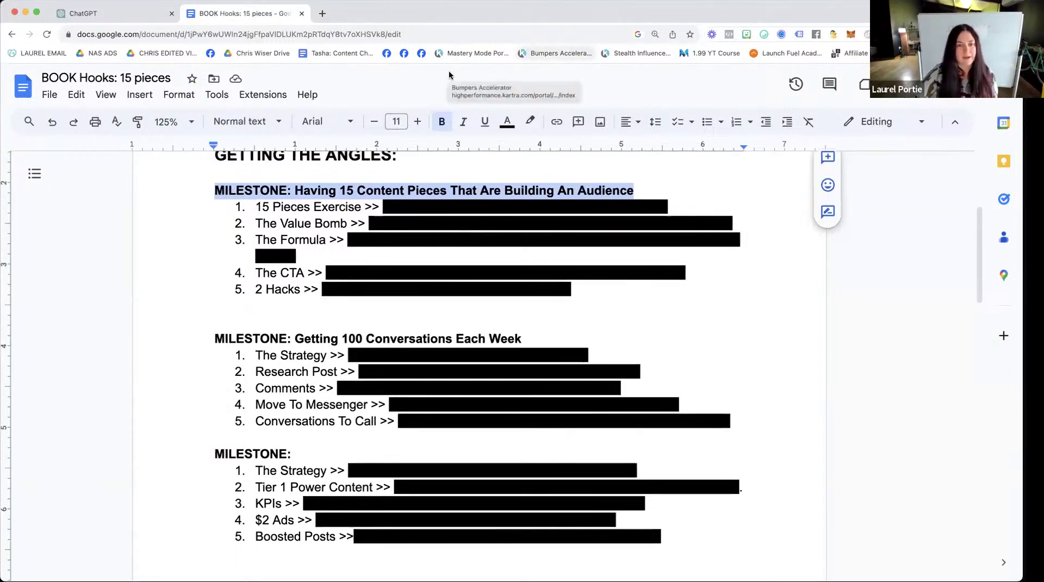
pyautogui.click(259, 205)
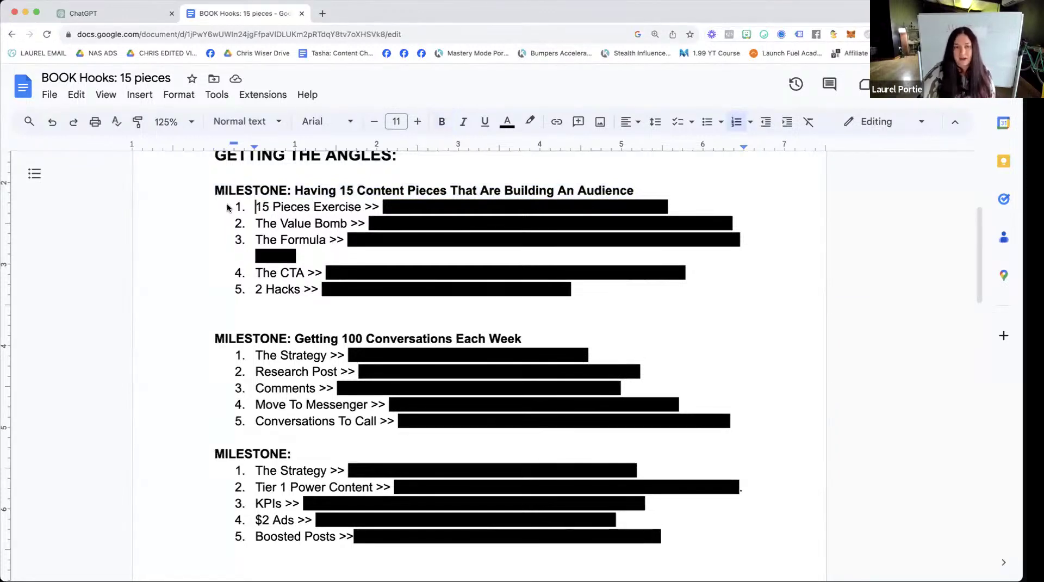
pyautogui.moveTo(229, 207); pyautogui.dragTo(311, 289)
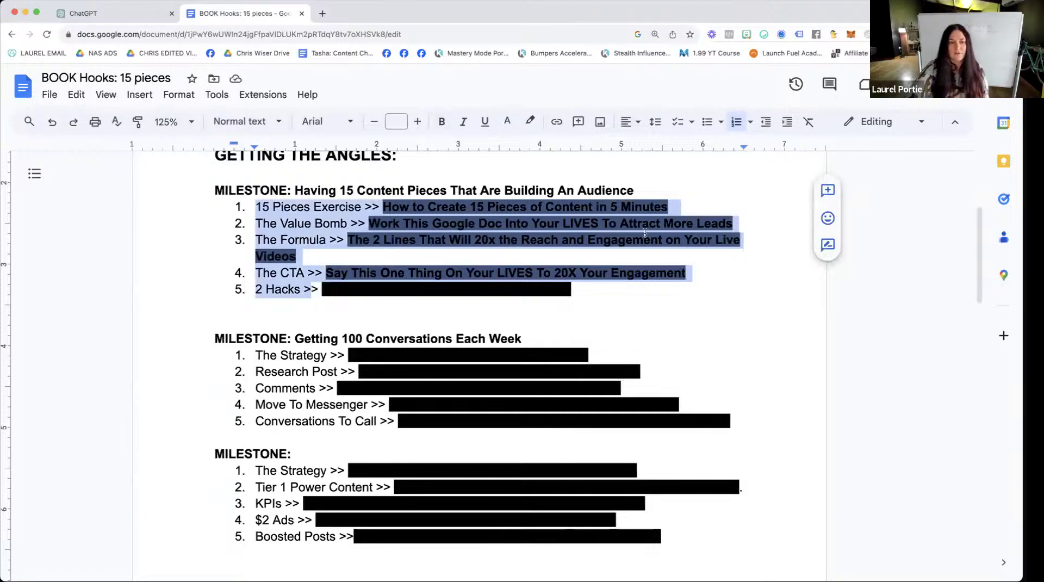
pyautogui.click(645, 234)
# - Clear the black highlight from all the hooks listed under the three milestones, setting the highlight color to none
pyautogui.scroll(-1, 644, 232)
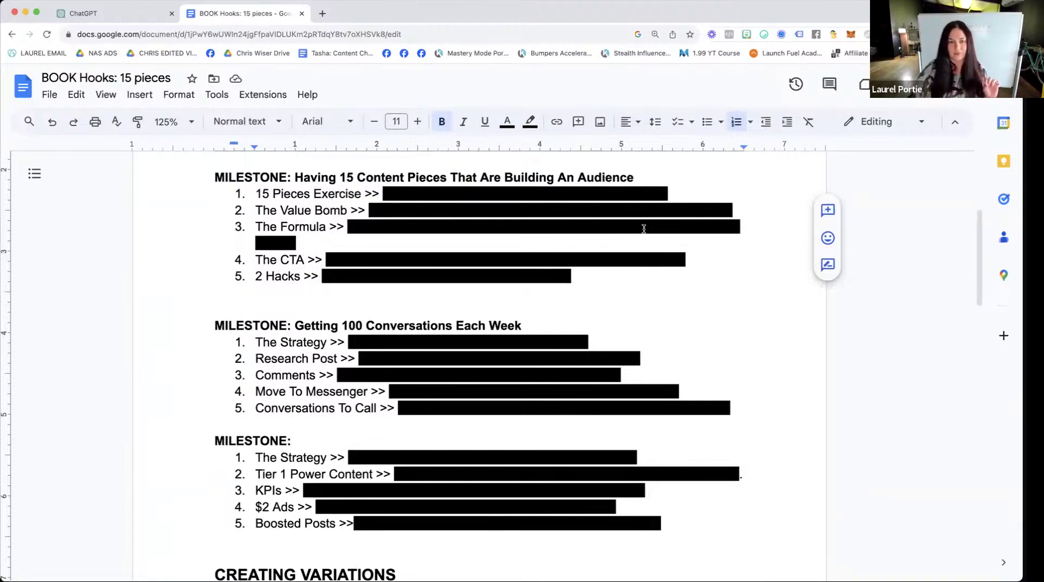
pyautogui.moveTo(661, 523); pyautogui.dragTo(382, 178)
pyautogui.click(530, 121)
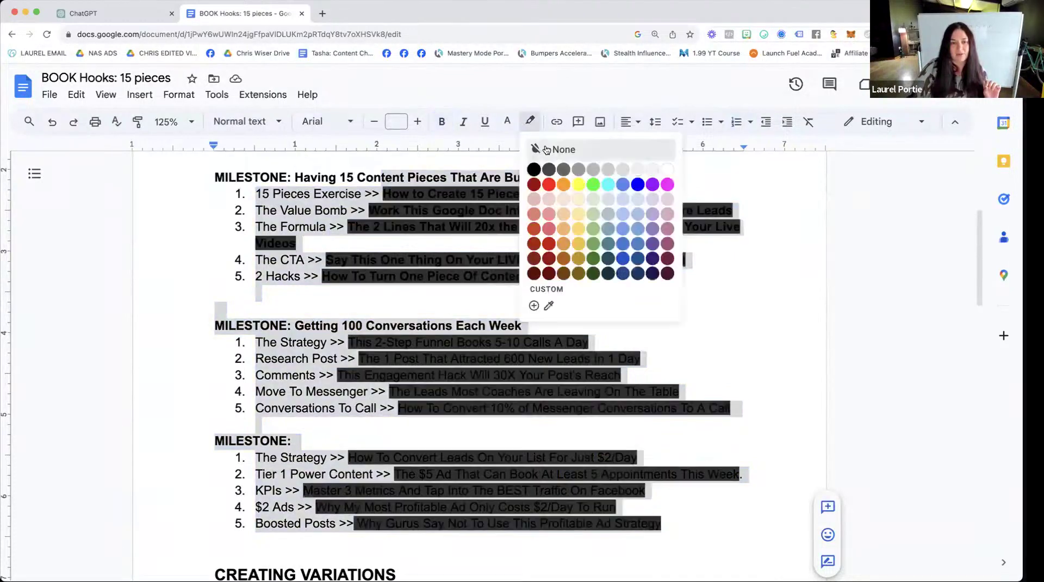
pyautogui.click(547, 149)
pyautogui.click(663, 280)
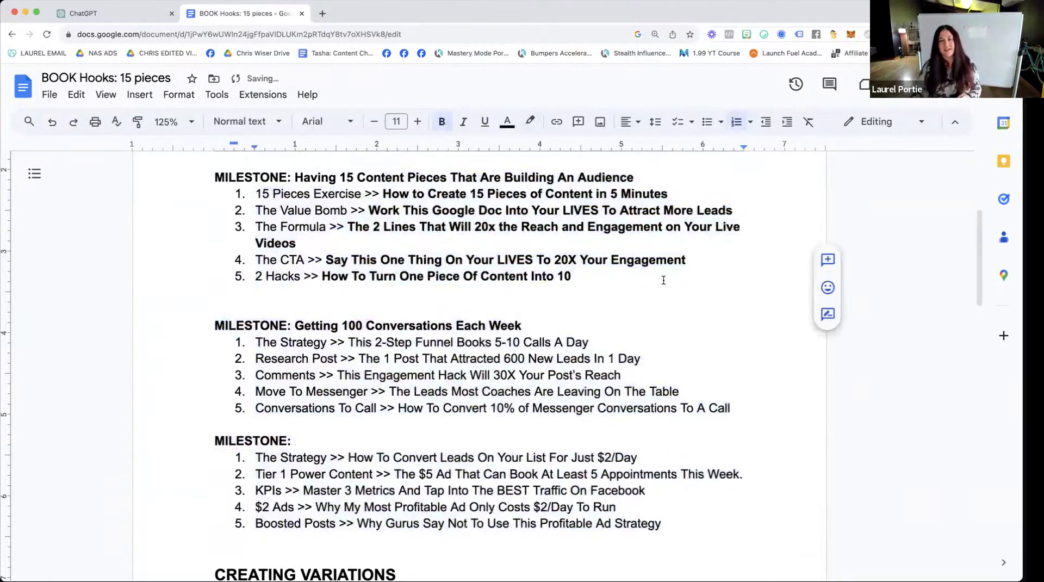
# - Review the five topics under the "Having 15 Content Pieces That Are Building An Audience" milestone, singling out 15 Pieces Exercise and The Value Bomb
pyautogui.click(296, 243)
pyautogui.moveTo(254, 193); pyautogui.dragTo(318, 276)
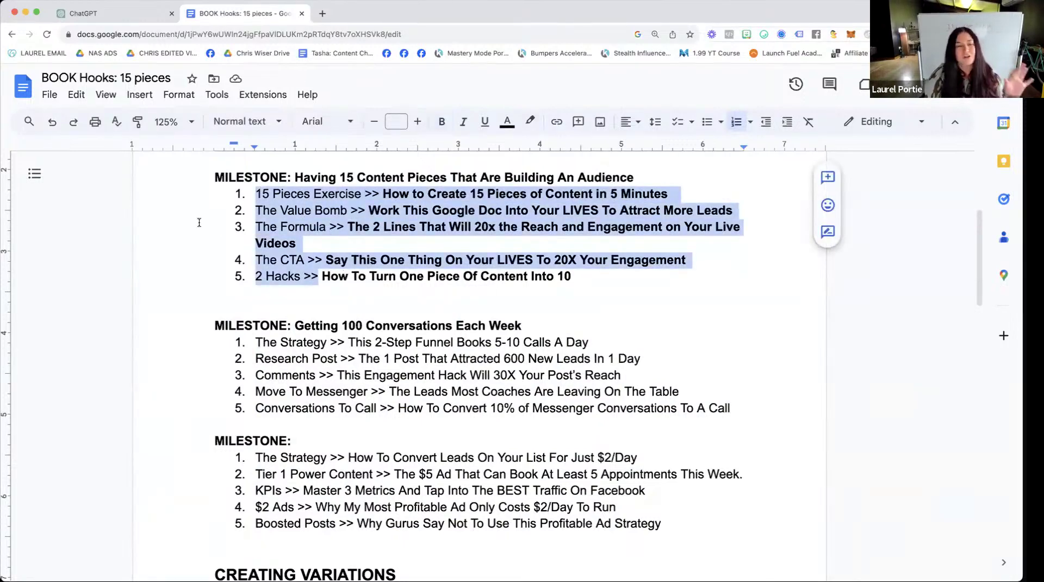
pyautogui.click(254, 227)
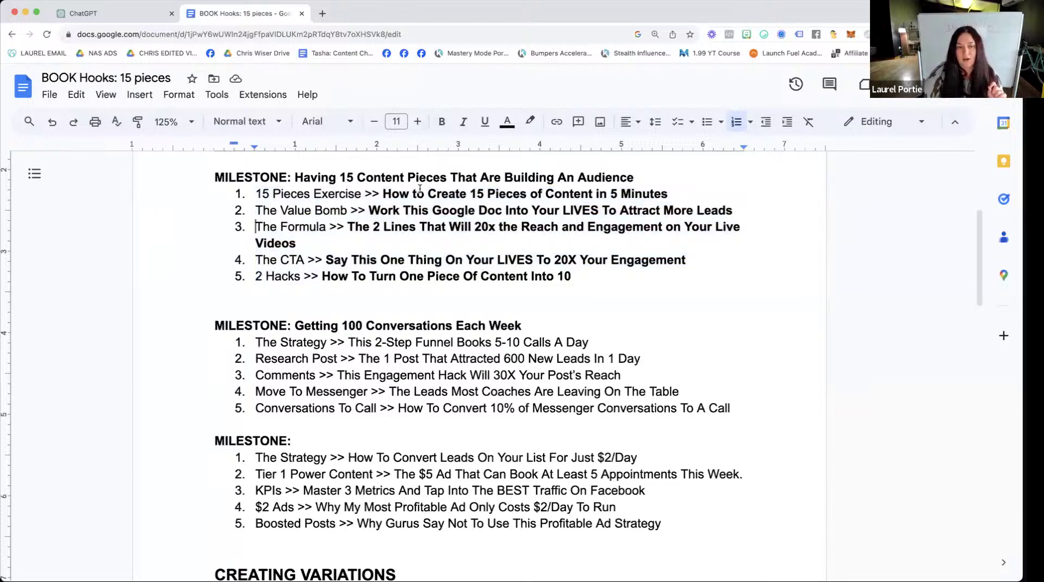
pyautogui.moveTo(256, 194); pyautogui.dragTo(357, 198)
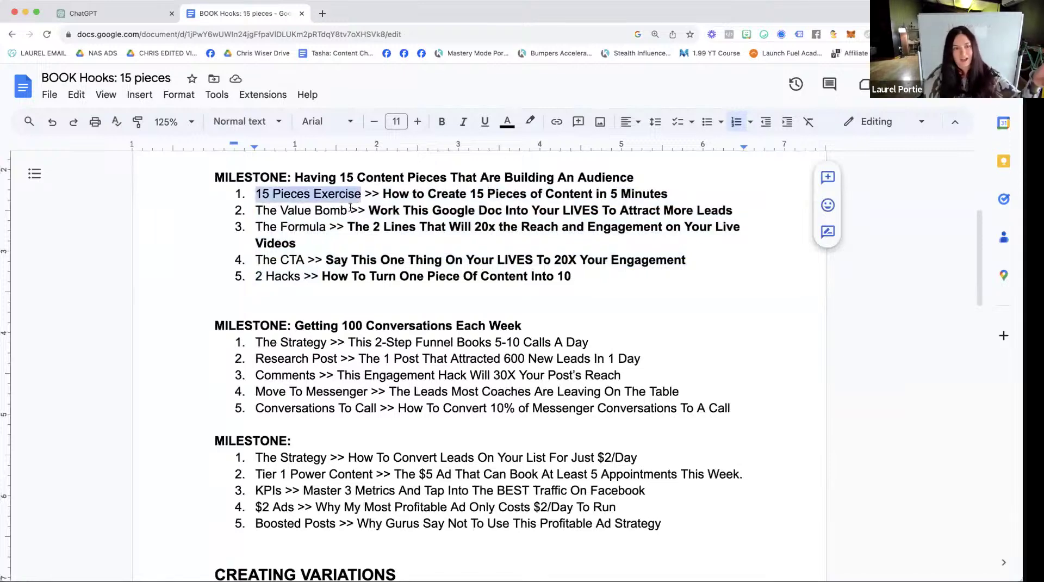
pyautogui.moveTo(256, 210); pyautogui.dragTo(359, 211)
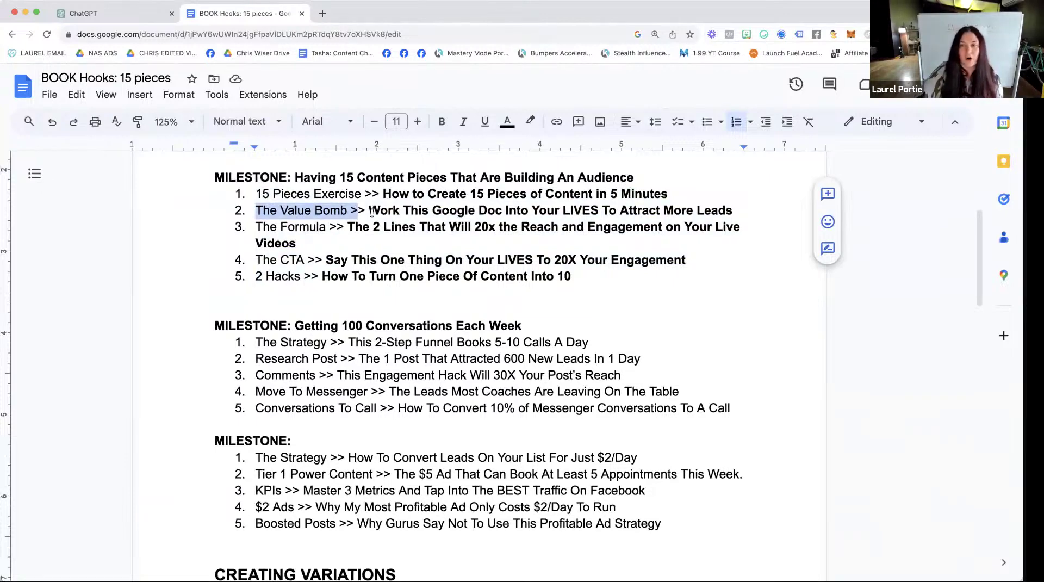
# - Compare the 15 Pieces Exercise and The Value Bomb topics with the bold hook written beside each one
pyautogui.click(290, 194)
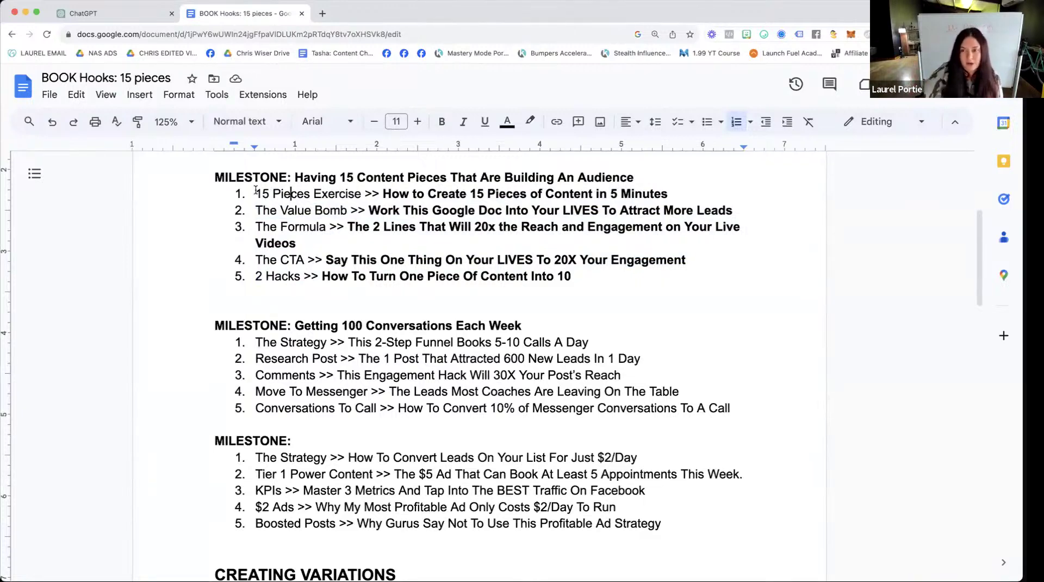
pyautogui.moveTo(380, 190); pyautogui.dragTo(678, 197)
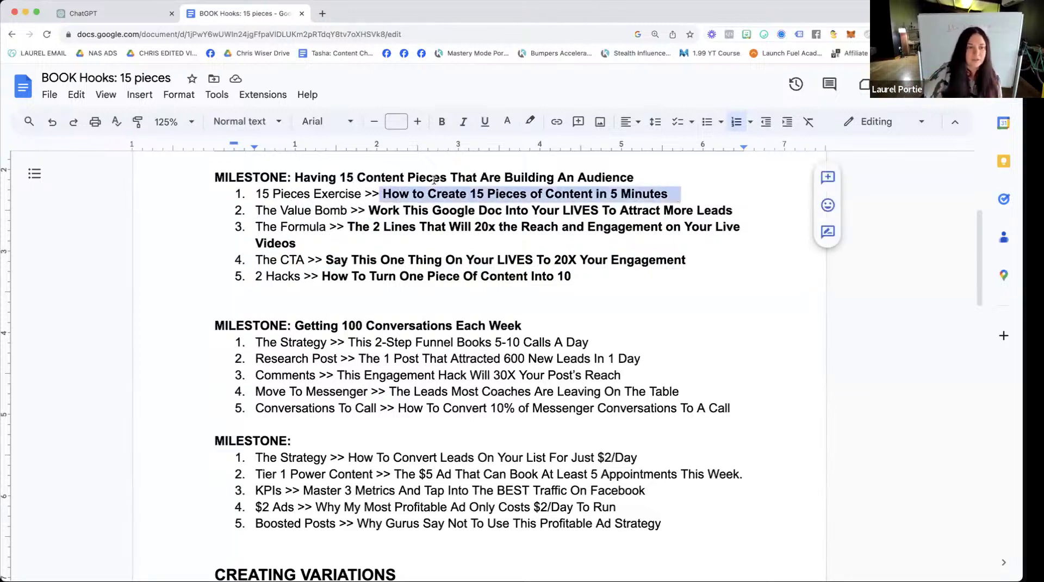
pyautogui.moveTo(256, 193); pyautogui.dragTo(361, 196)
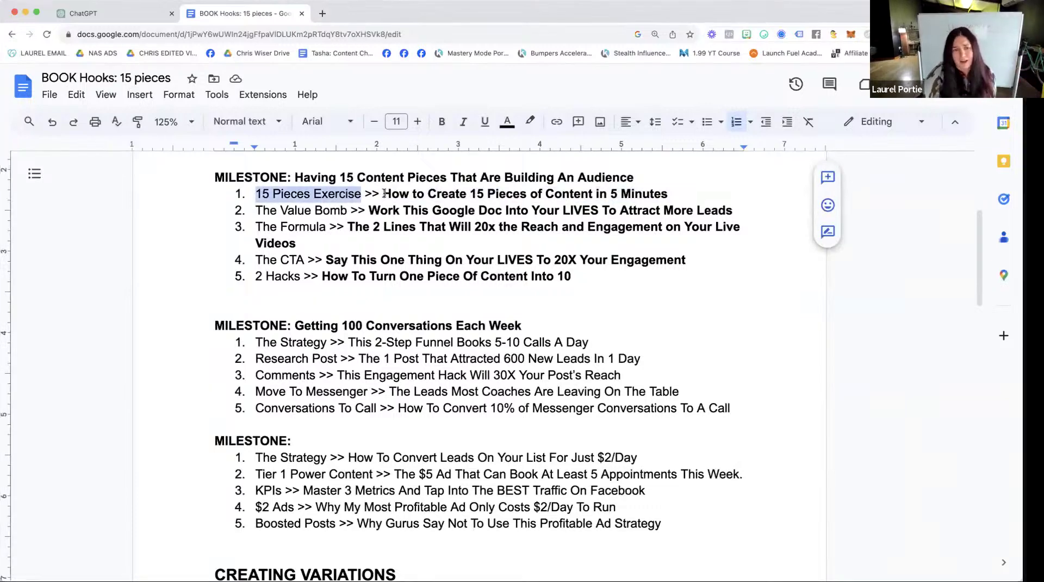
pyautogui.moveTo(383, 194); pyautogui.dragTo(677, 196)
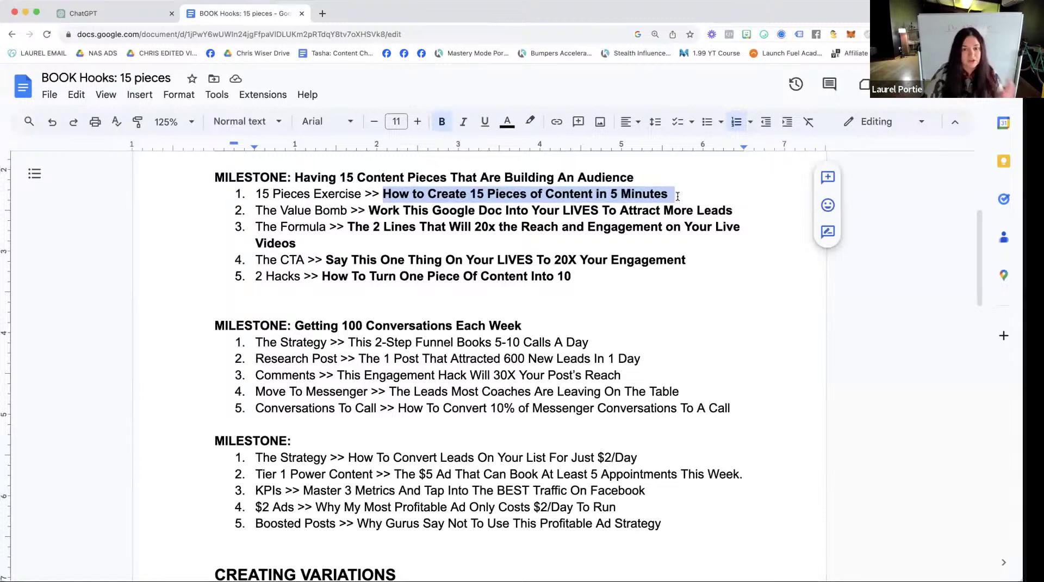
pyautogui.moveTo(256, 213); pyautogui.dragTo(350, 211)
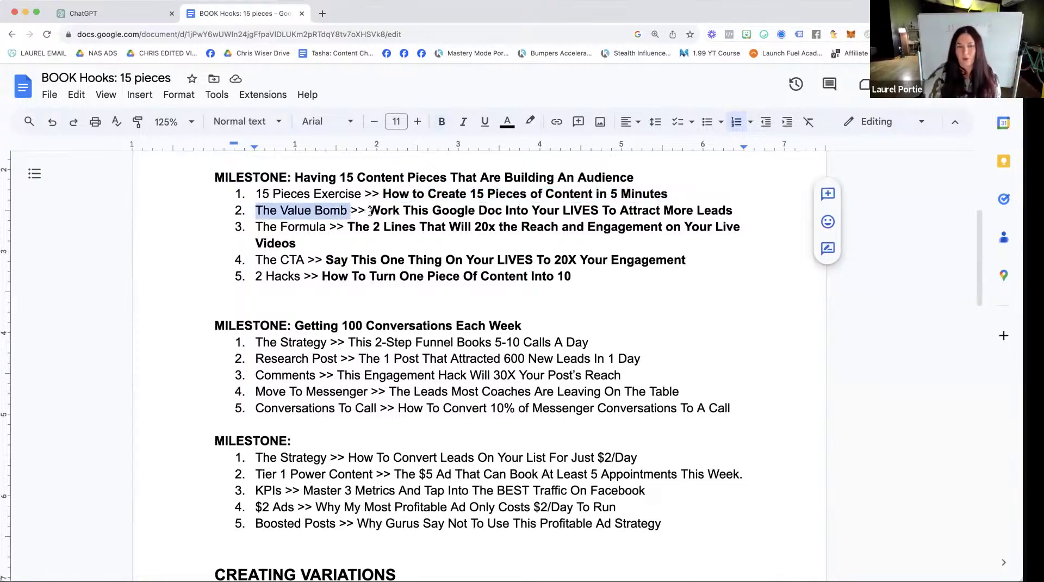
pyautogui.moveTo(369, 211); pyautogui.dragTo(741, 210)
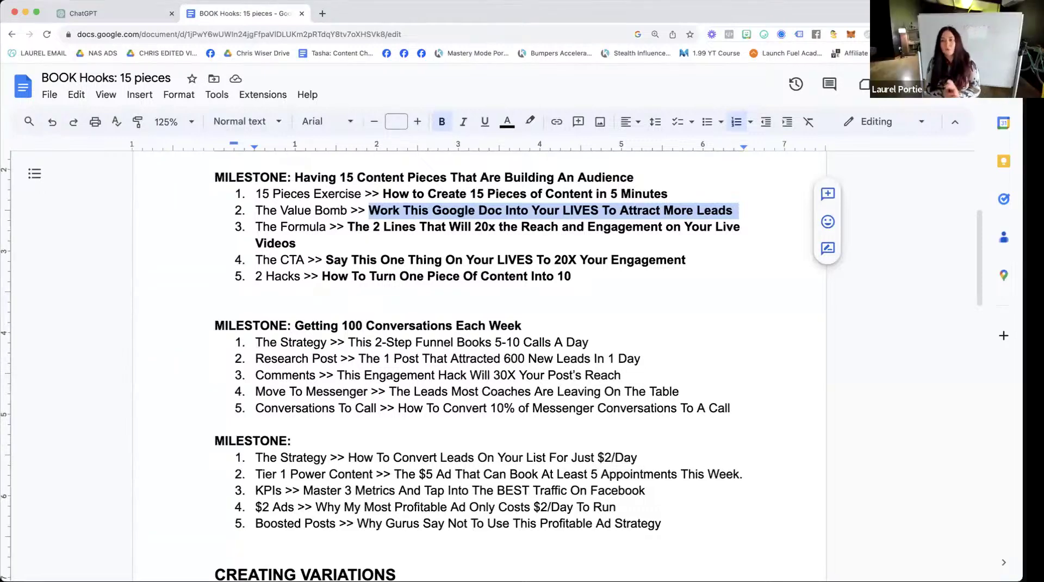
pyautogui.click(648, 266)
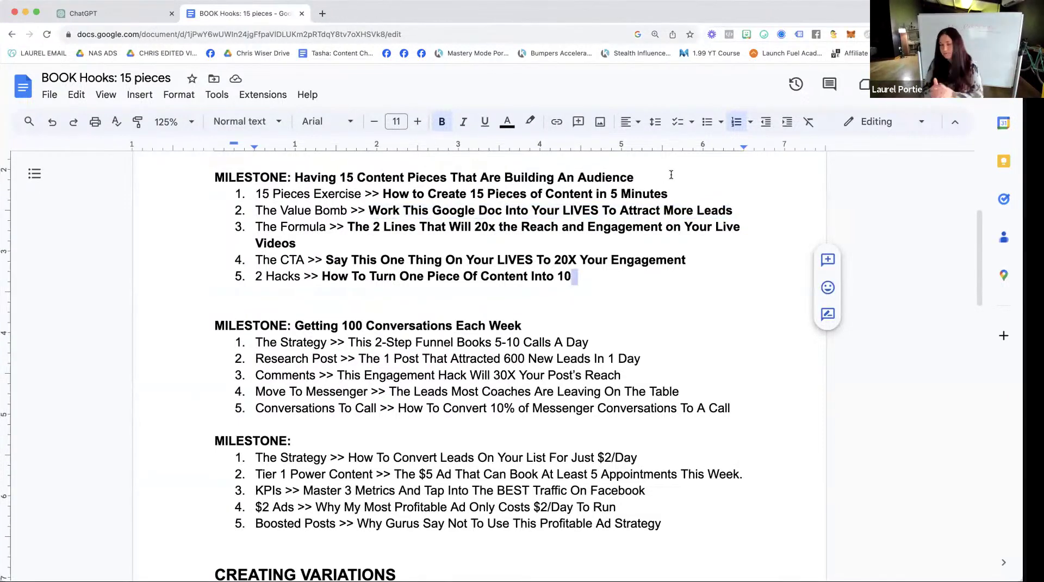
# - Go to the CREATING VARIATIONS section and examine its heading and the base hook "The $5 Ad That Can Book At Least 5 Appointments This Week."
pyautogui.scroll(-7, 671, 174)
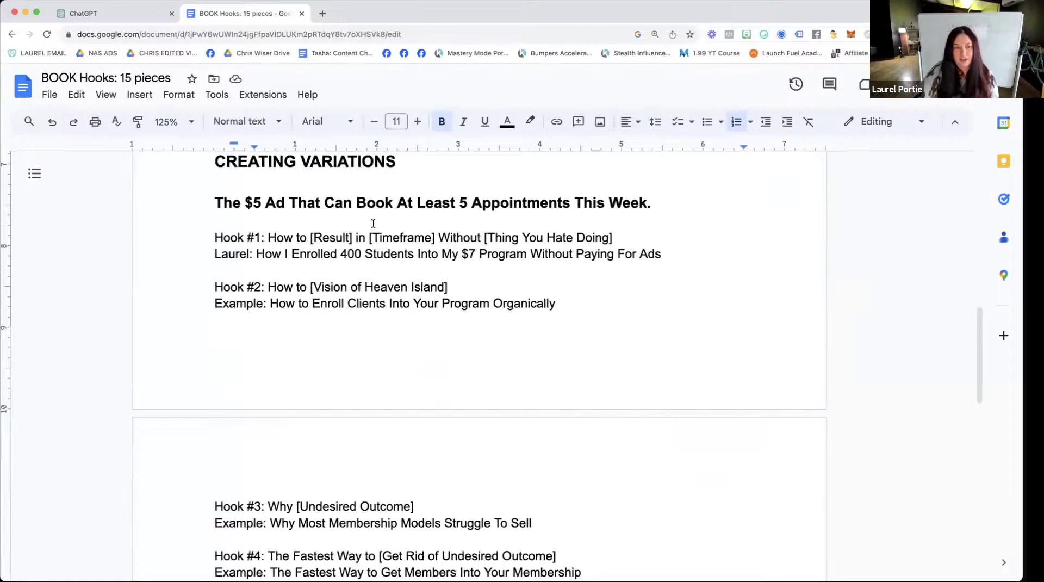
pyautogui.tripleClick(357, 220)
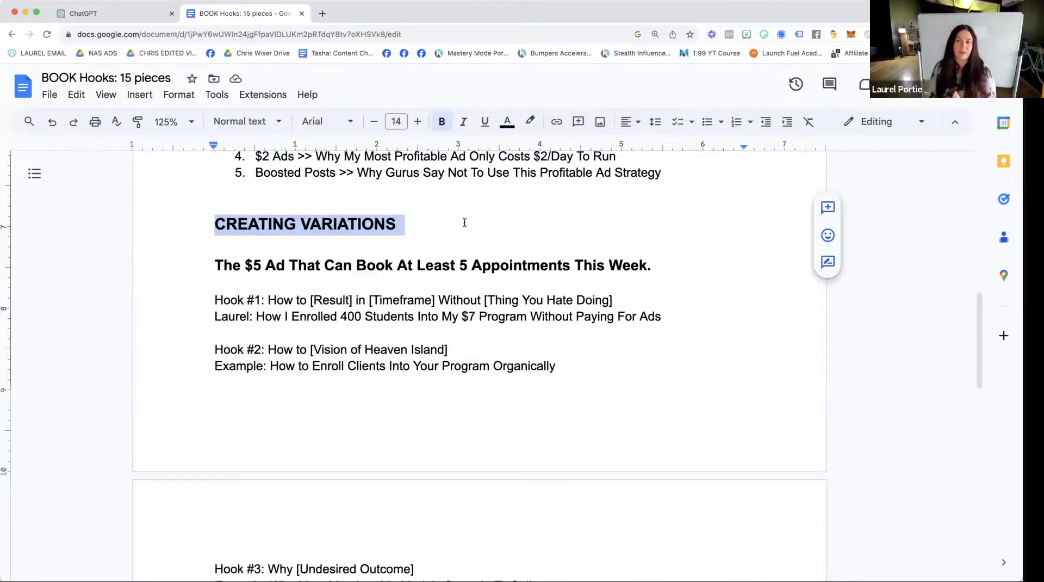
pyautogui.scroll(-2, 464, 222)
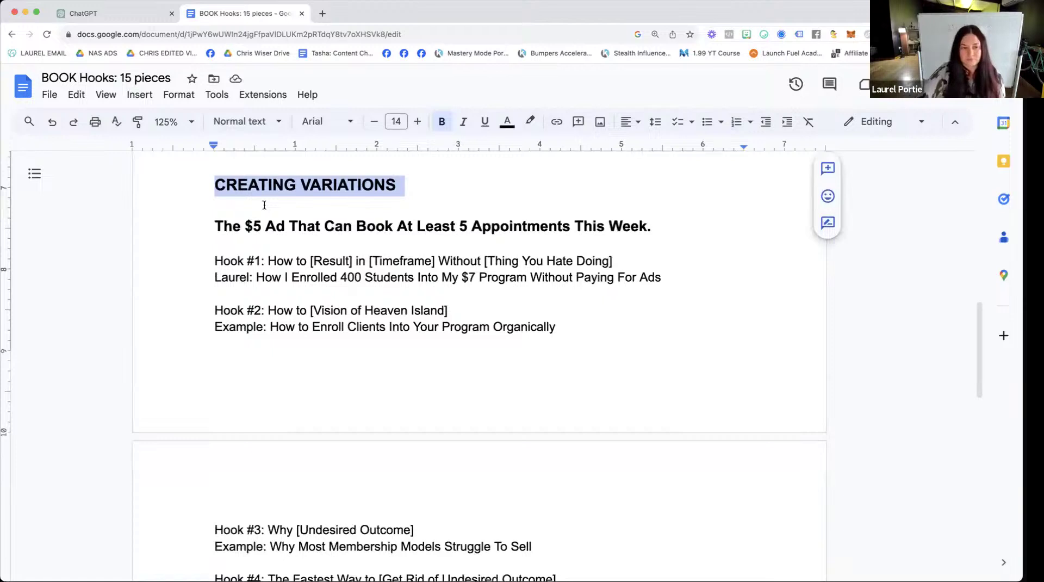
pyautogui.click(263, 205)
pyautogui.scroll(-1, 263, 205)
pyautogui.moveTo(199, 208); pyautogui.dragTo(665, 208)
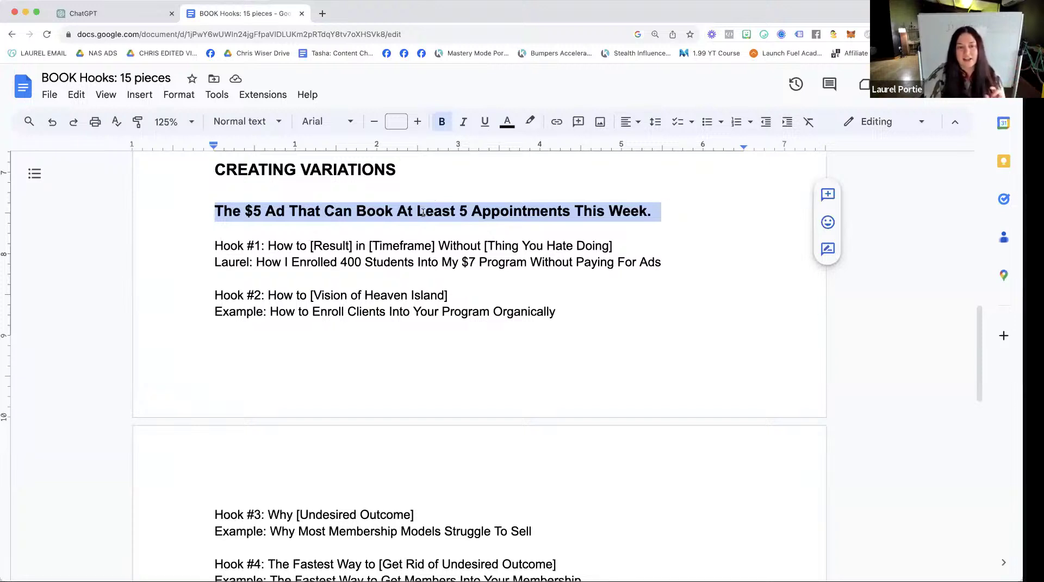
pyautogui.click(594, 217)
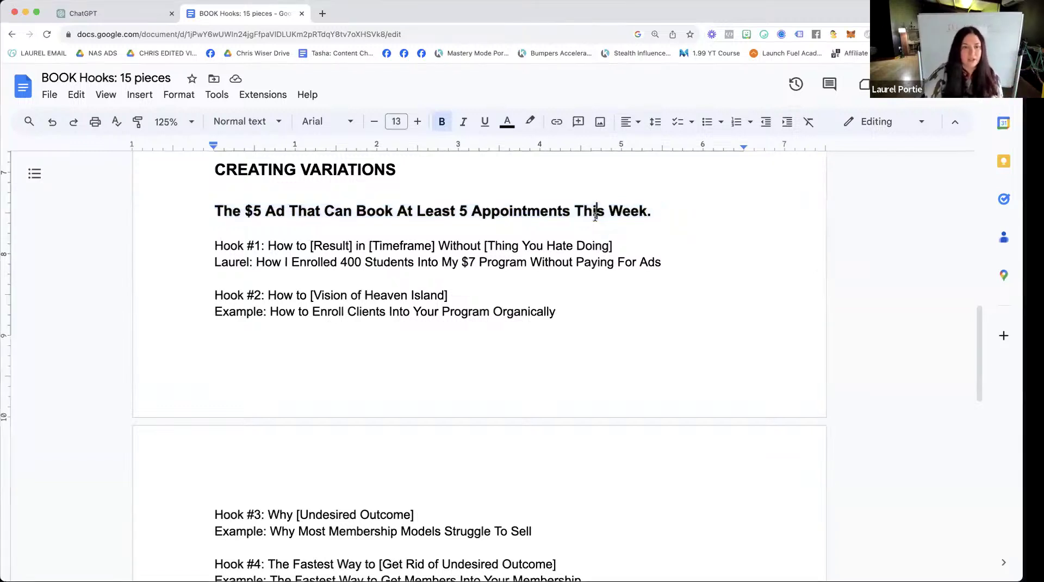
pyautogui.scroll(2, 598, 207)
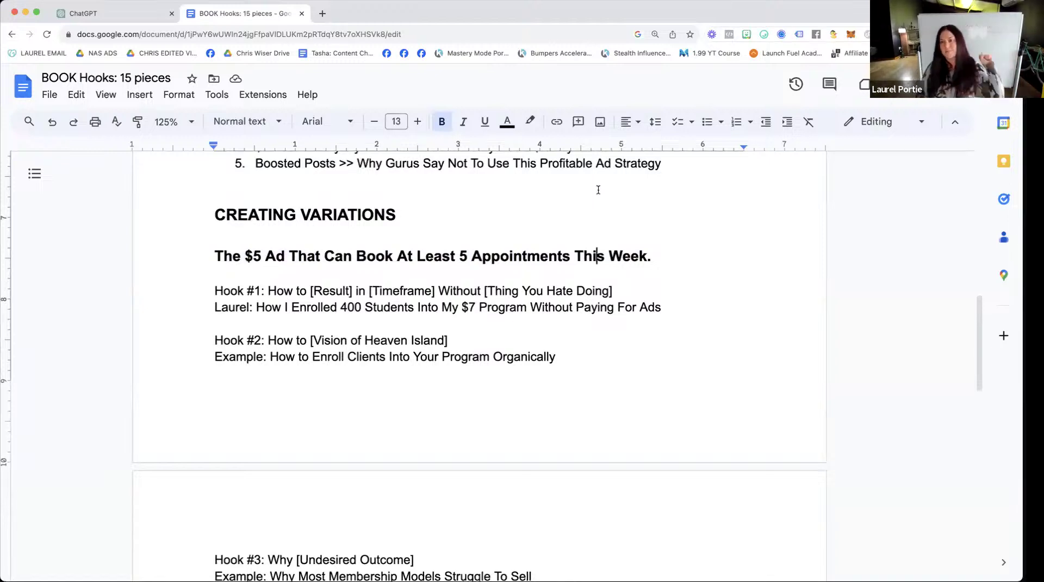
pyautogui.scroll(-1, 598, 189)
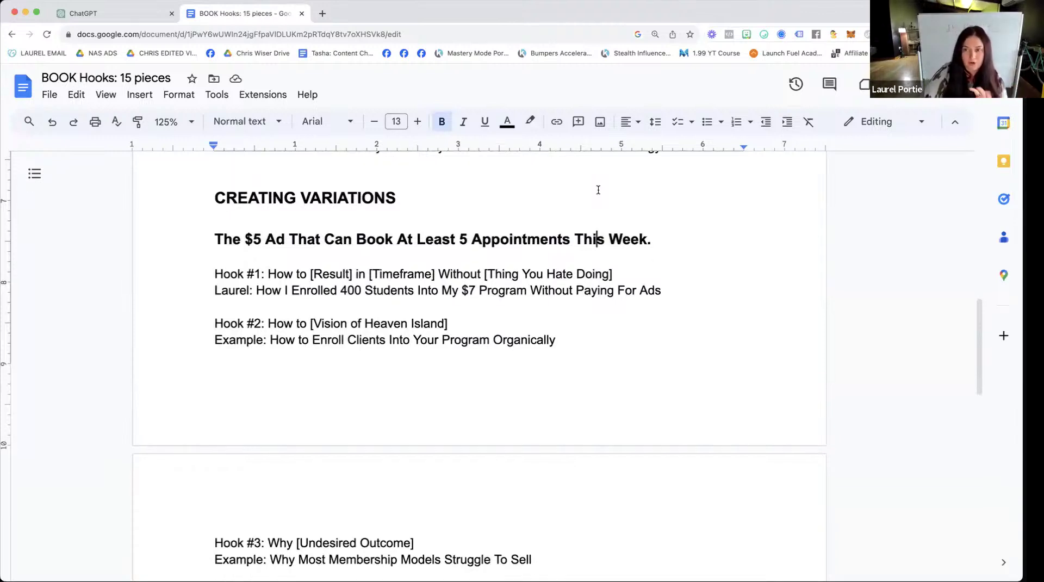
# - Read the Hook #1 and Hook #2 frameworks under CREATING VARIATIONS together with the example given for each
pyautogui.scroll(-3, 598, 190)
pyautogui.scroll(-1, 598, 190)
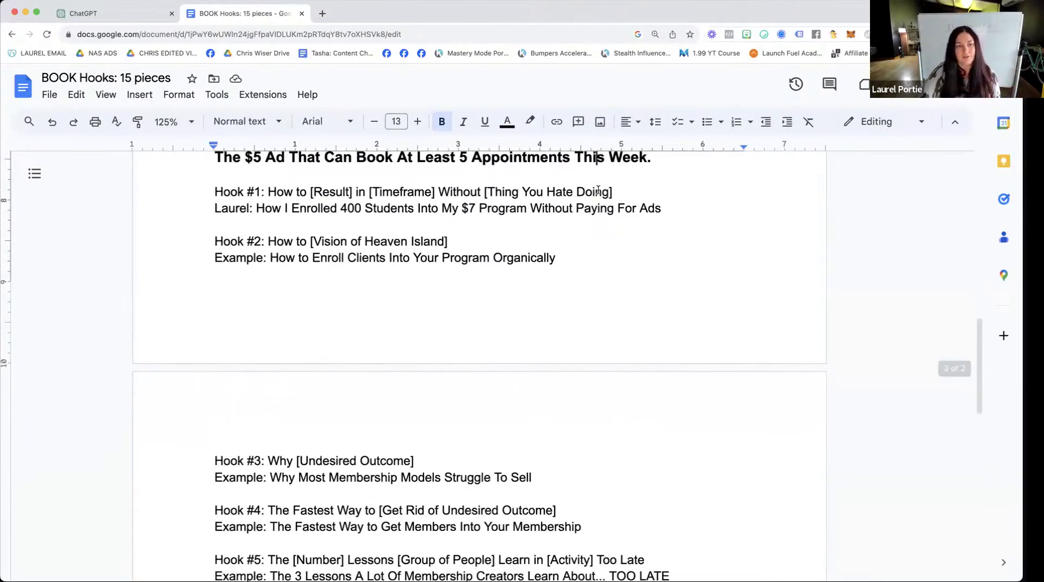
pyautogui.moveTo(188, 182); pyautogui.dragTo(624, 187)
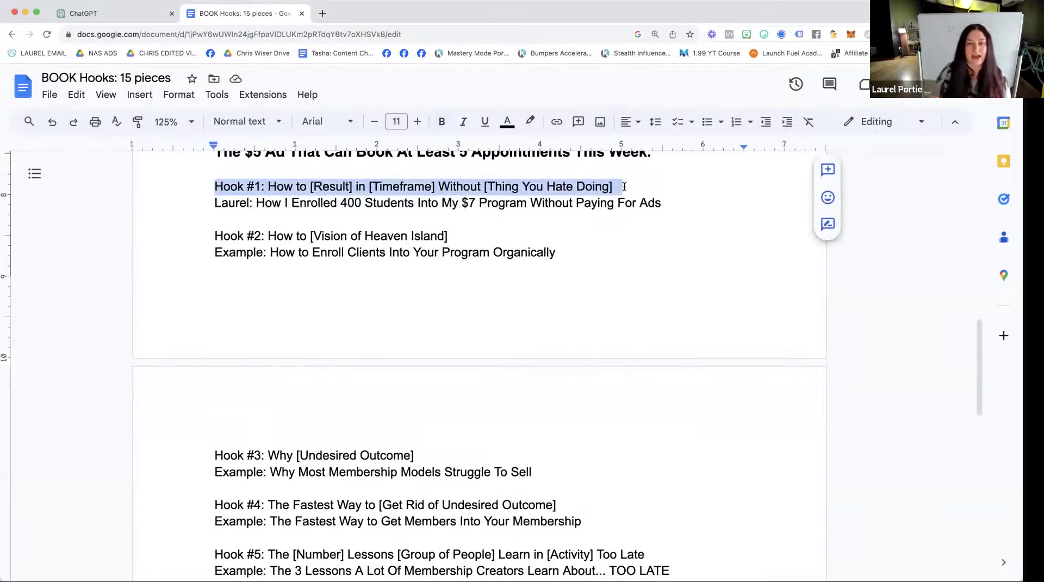
pyautogui.scroll(-1, 624, 187)
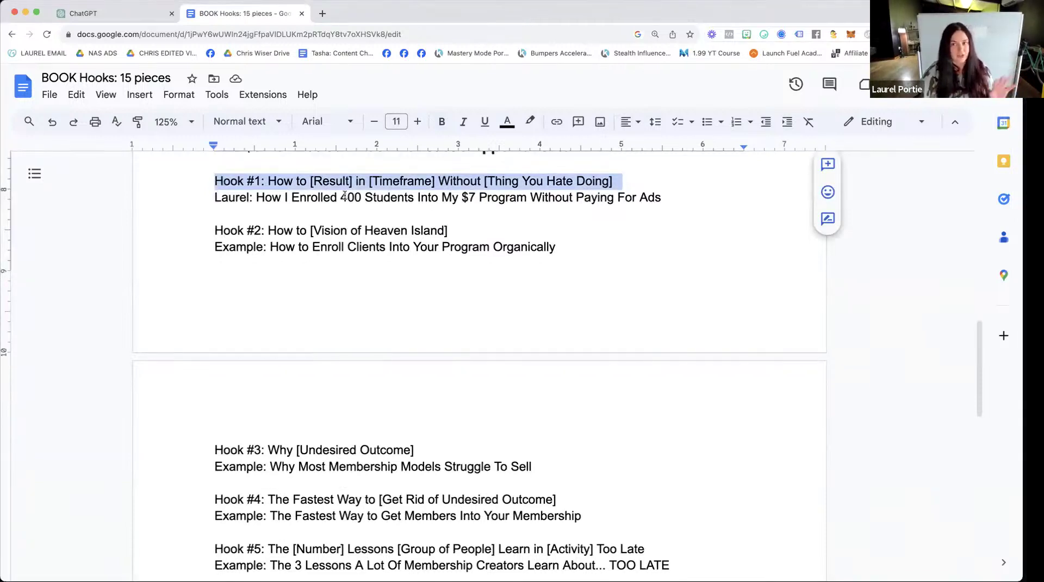
pyautogui.moveTo(256, 199); pyautogui.dragTo(661, 201)
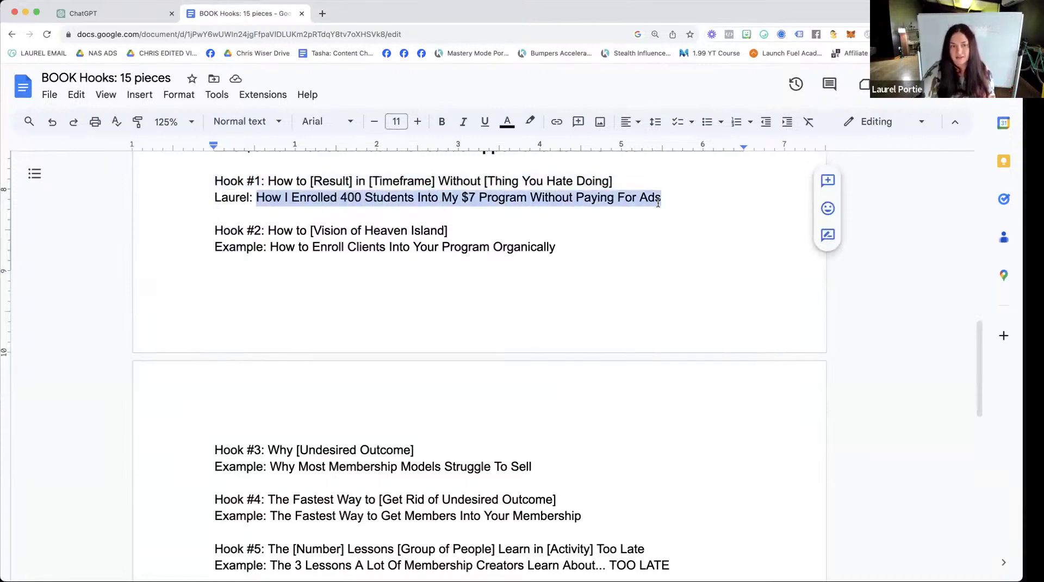
pyautogui.scroll(-1, 658, 202)
pyautogui.moveTo(265, 204); pyautogui.dragTo(480, 205)
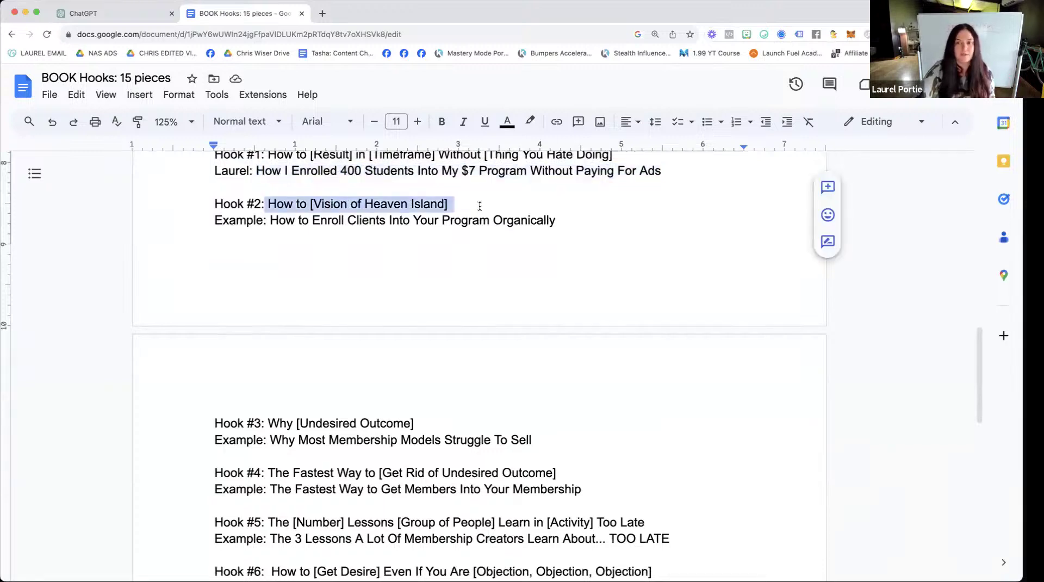
pyautogui.moveTo(266, 221); pyautogui.dragTo(597, 222)
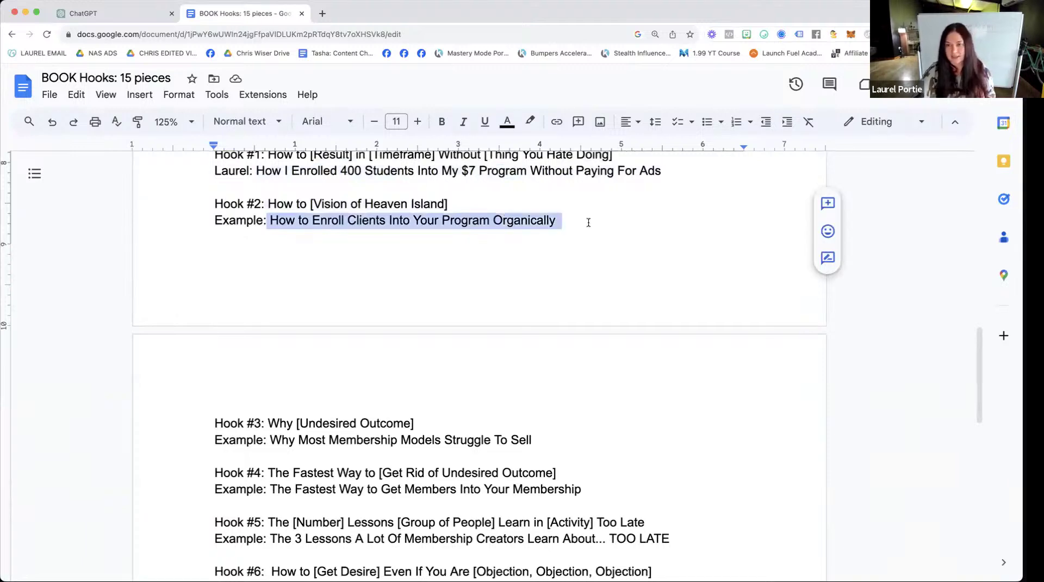
# - Read the Hook #3 and Hook #4 frameworks with their examples, and look over the remaining frameworks through Hook #10
pyautogui.scroll(-5, 589, 223)
pyautogui.moveTo(266, 244); pyautogui.dragTo(420, 244)
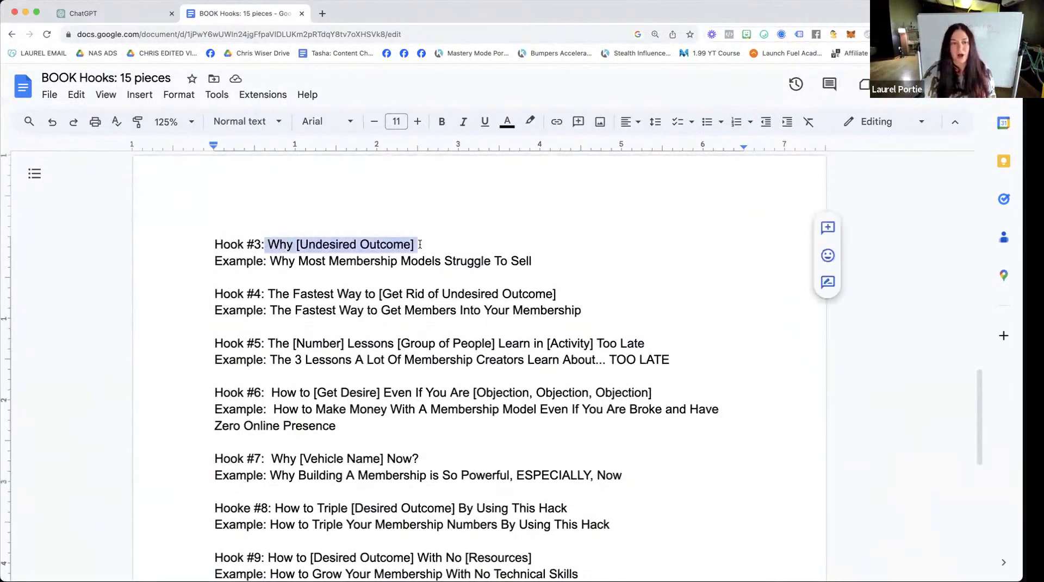
pyautogui.scroll(-1, 417, 244)
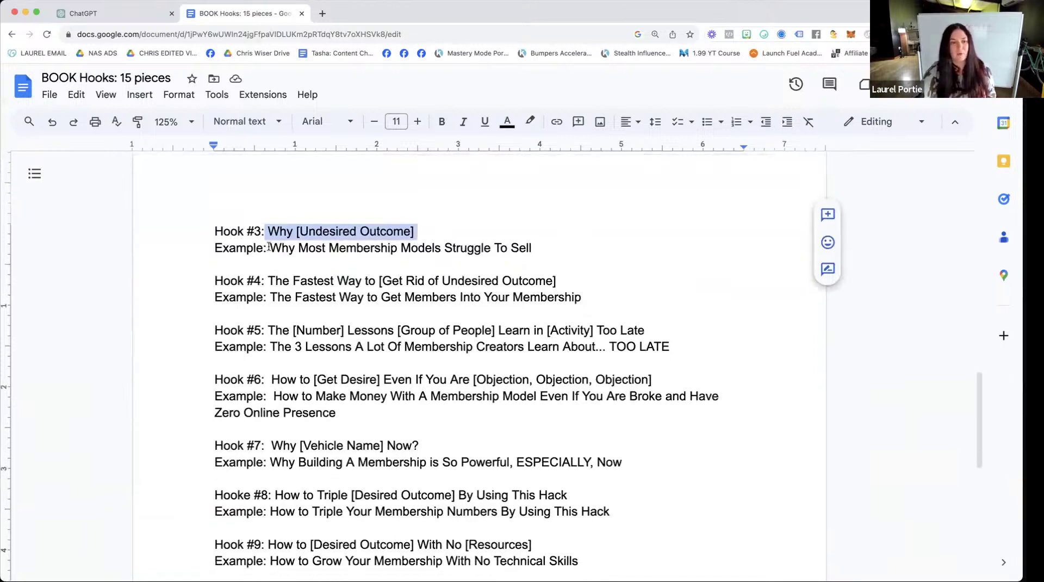
pyautogui.moveTo(270, 247); pyautogui.dragTo(539, 252)
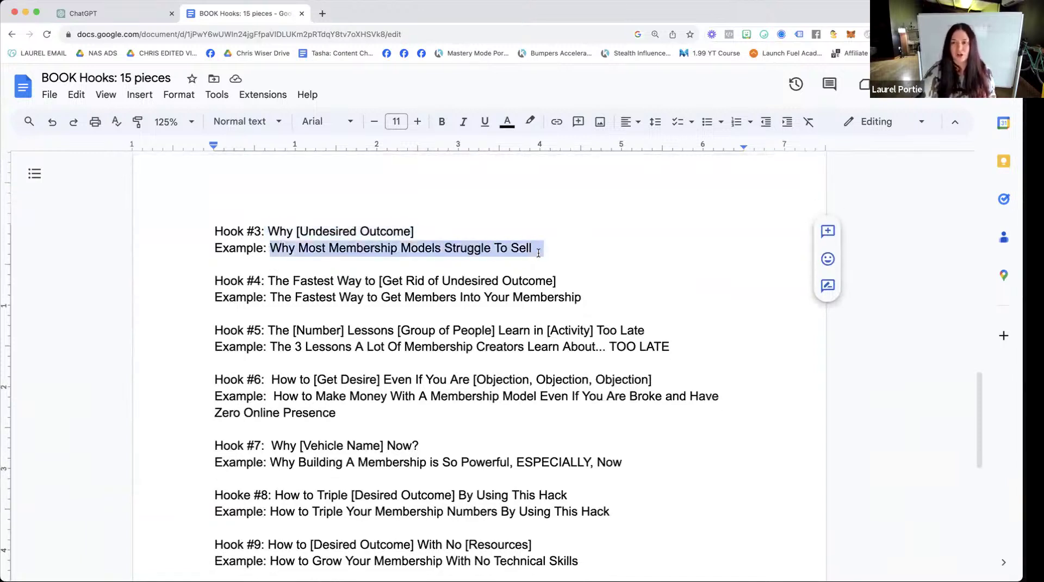
pyautogui.scroll(-3, 539, 252)
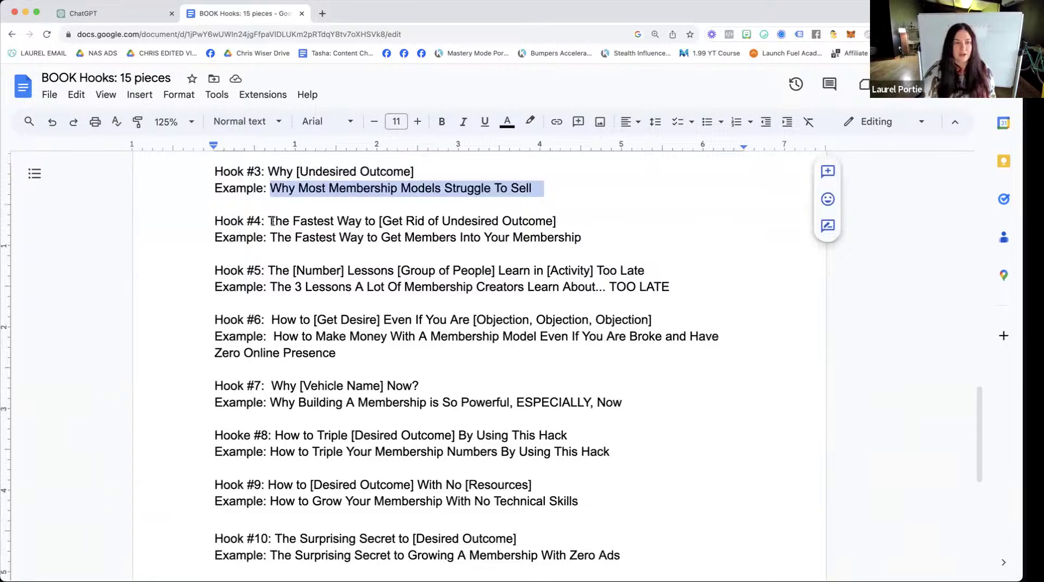
pyautogui.moveTo(269, 220); pyautogui.dragTo(581, 227)
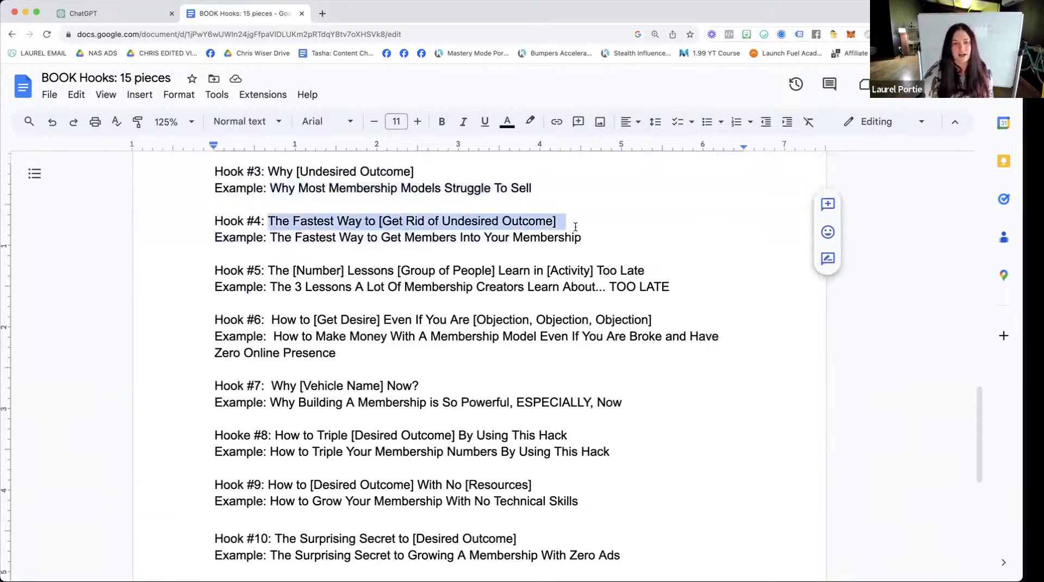
pyautogui.moveTo(270, 237); pyautogui.dragTo(586, 240)
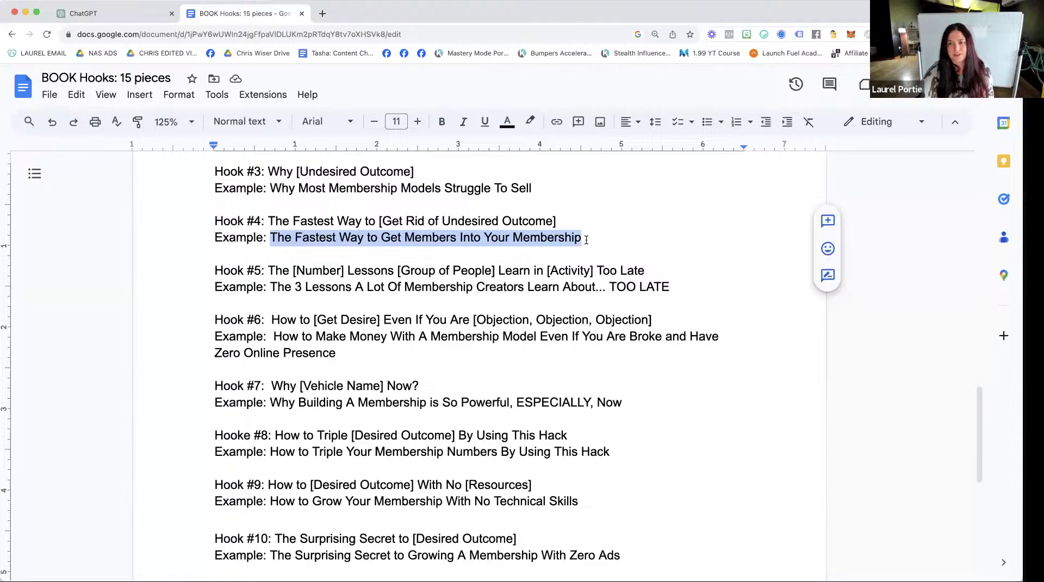
pyautogui.scroll(2, 586, 239)
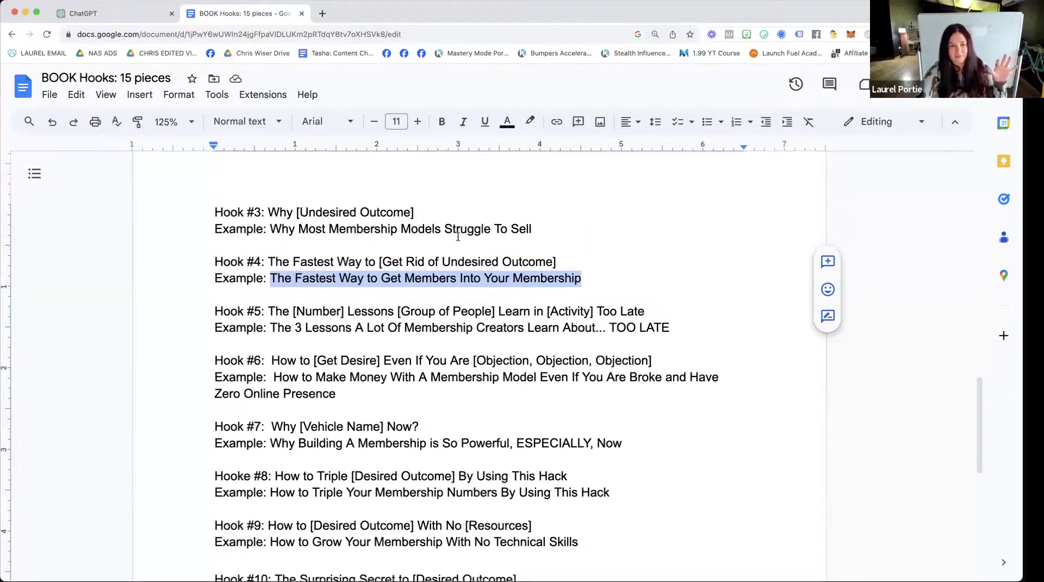
pyautogui.scroll(-5, 365, 229)
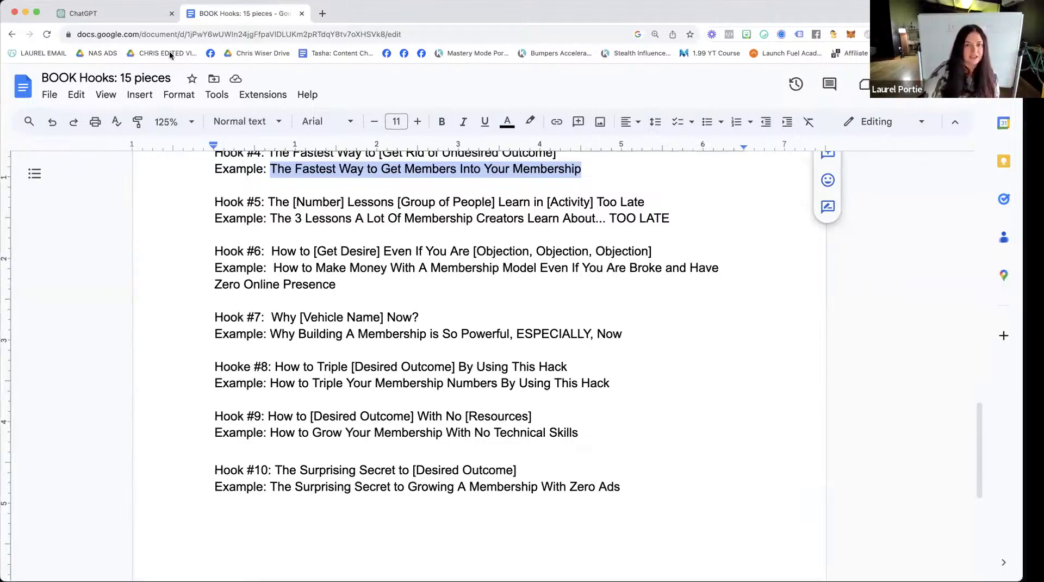
# - Switch to ChatGPT and show the opening copywriter prompt at the start of the Ad Hook Alternatives Request conversation
pyautogui.click(87, 13)
pyautogui.scroll(20, 435, 197)
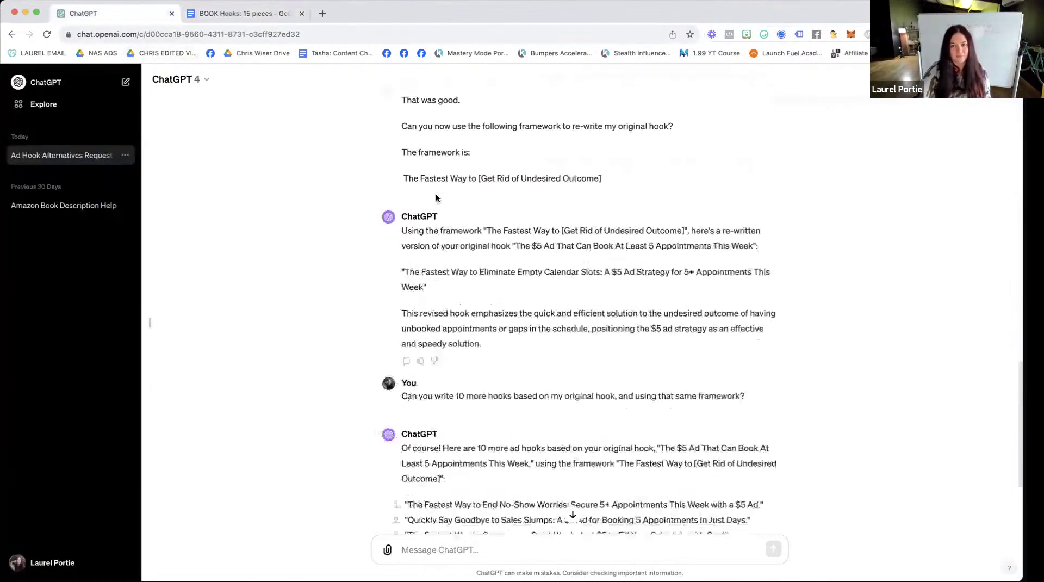
pyautogui.scroll(4, 435, 198)
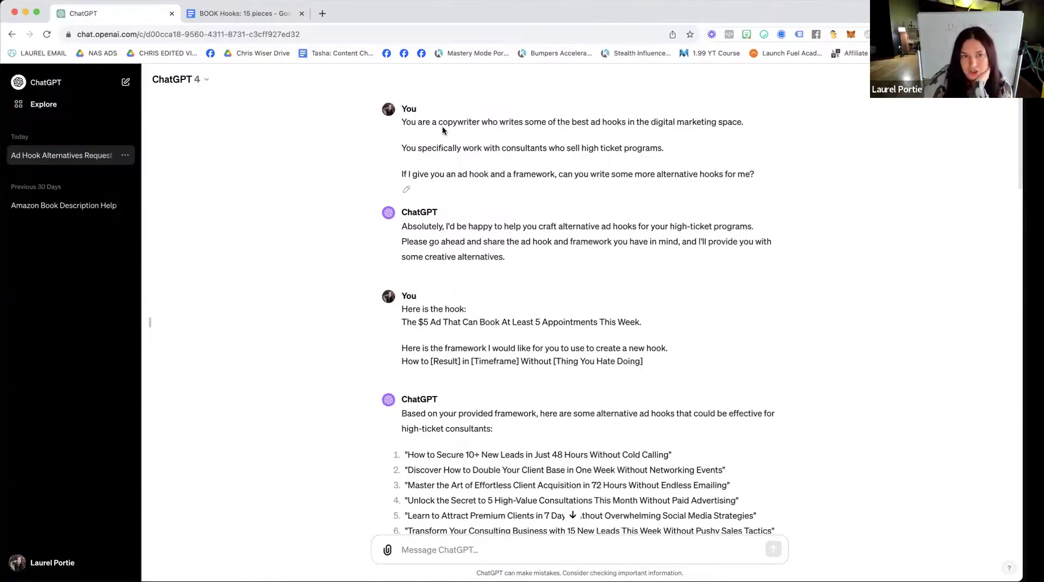
pyautogui.click(255, 18)
pyautogui.click(147, 18)
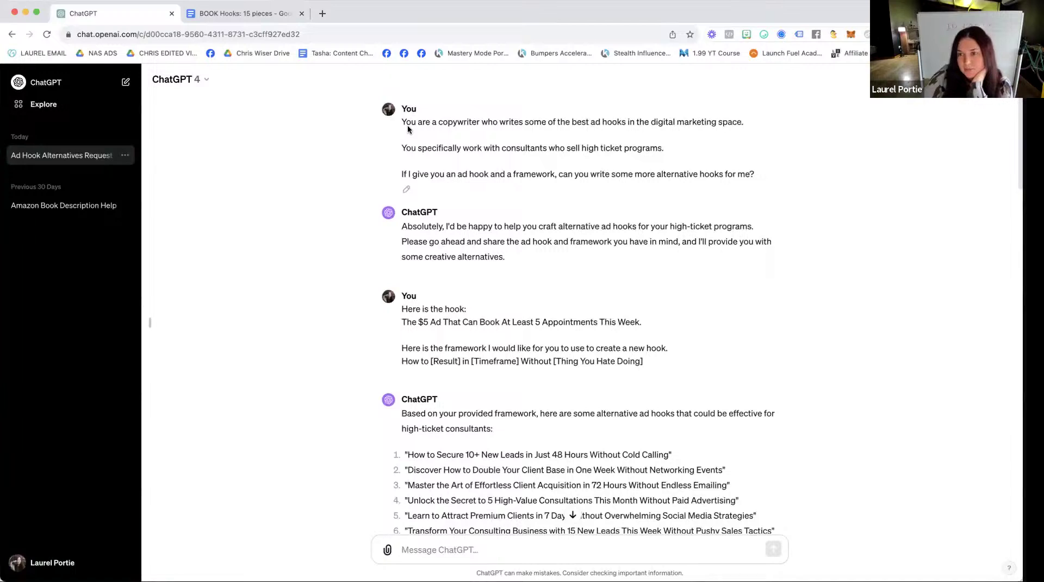
# - Highlight the three sentences of the opening prompt one by one: the copywriter role, the high-ticket consultants and the request for alternative hooks
pyautogui.moveTo(396, 122); pyautogui.dragTo(498, 134)
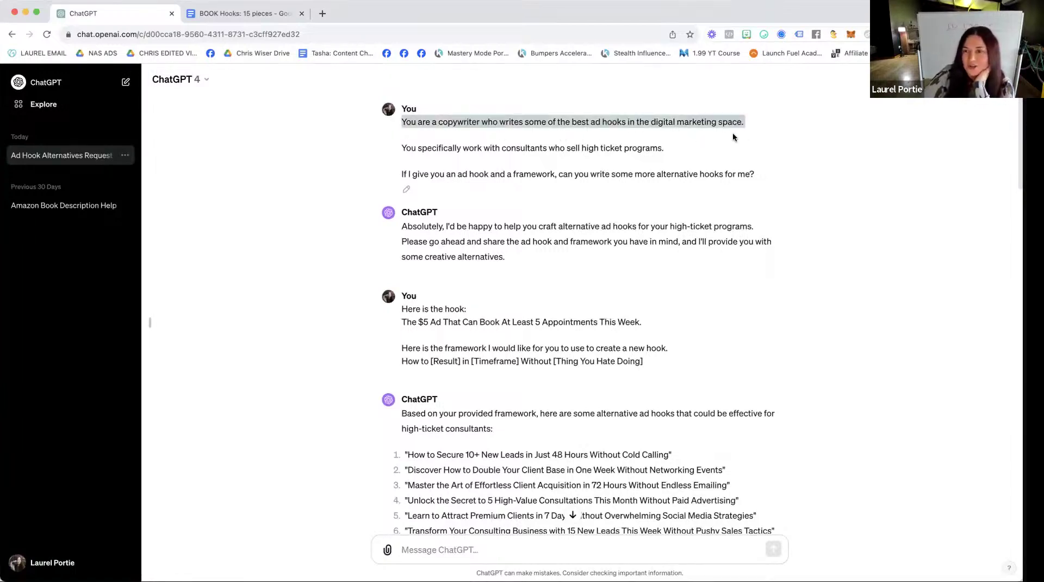
pyautogui.moveTo(396, 147); pyautogui.dragTo(675, 156)
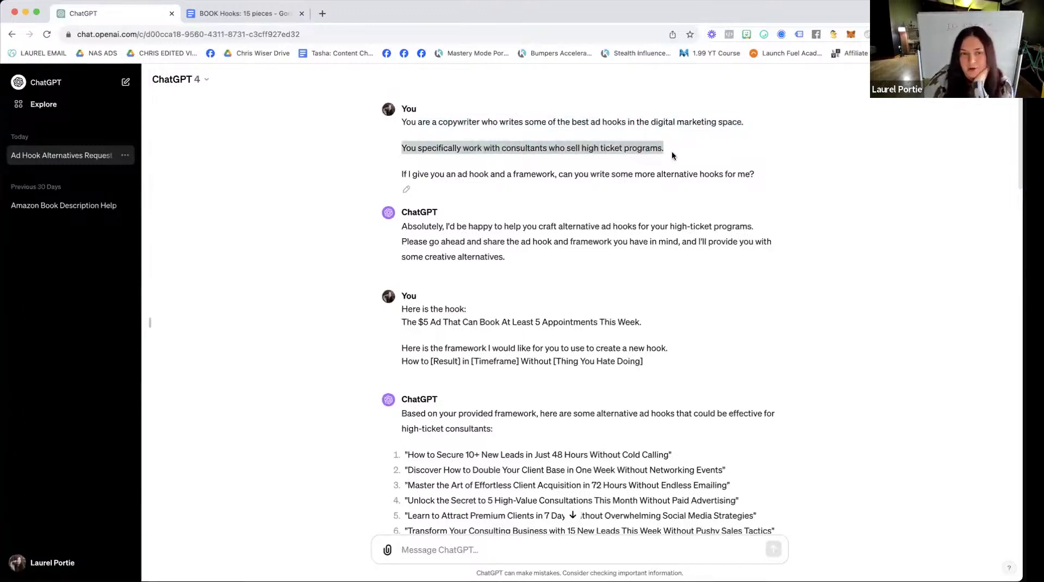
pyautogui.moveTo(401, 174); pyautogui.dragTo(716, 183)
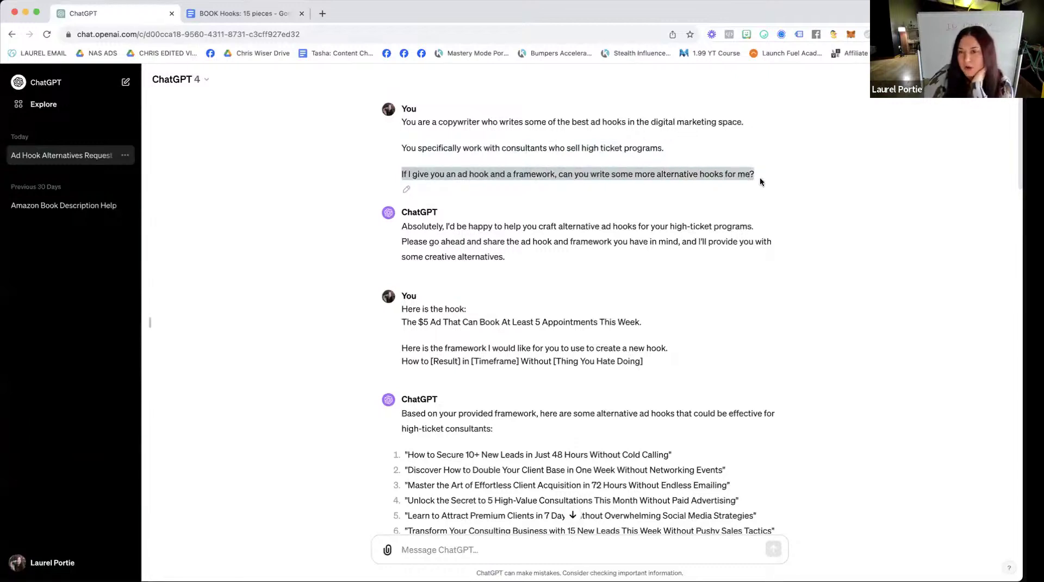
# - Go to the second prompt and highlight its "Here is the hook" part with the $5 ad hook
pyautogui.scroll(-2, 761, 182)
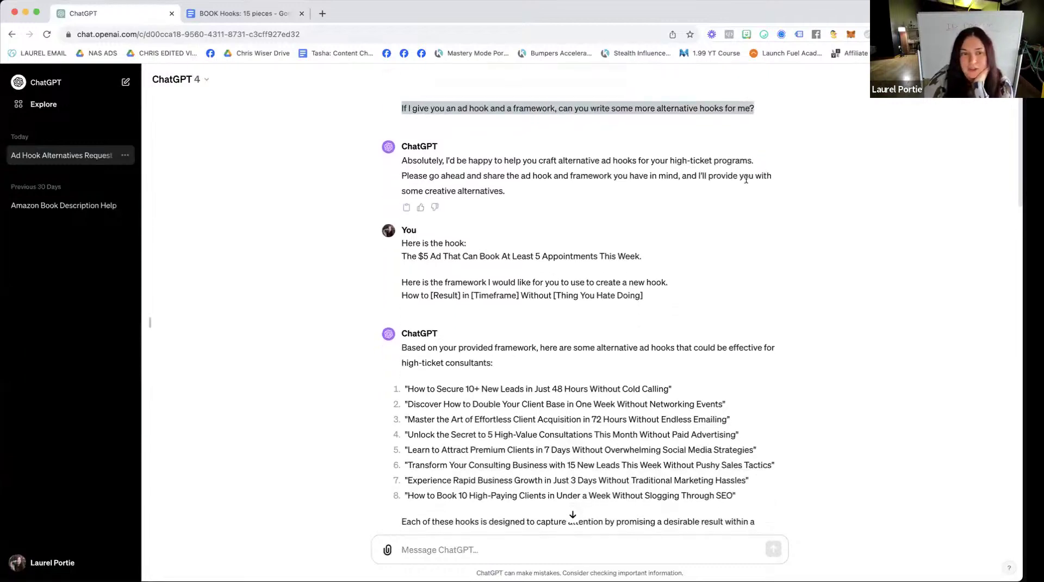
pyautogui.scroll(-1, 432, 194)
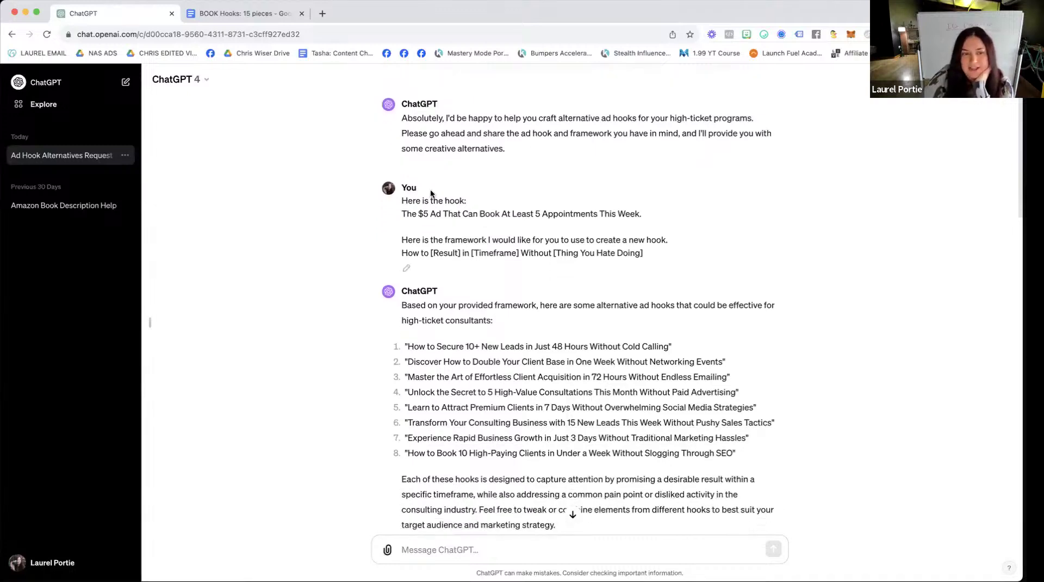
pyautogui.moveTo(400, 200); pyautogui.dragTo(470, 194)
pyautogui.scroll(-1, 490, 207)
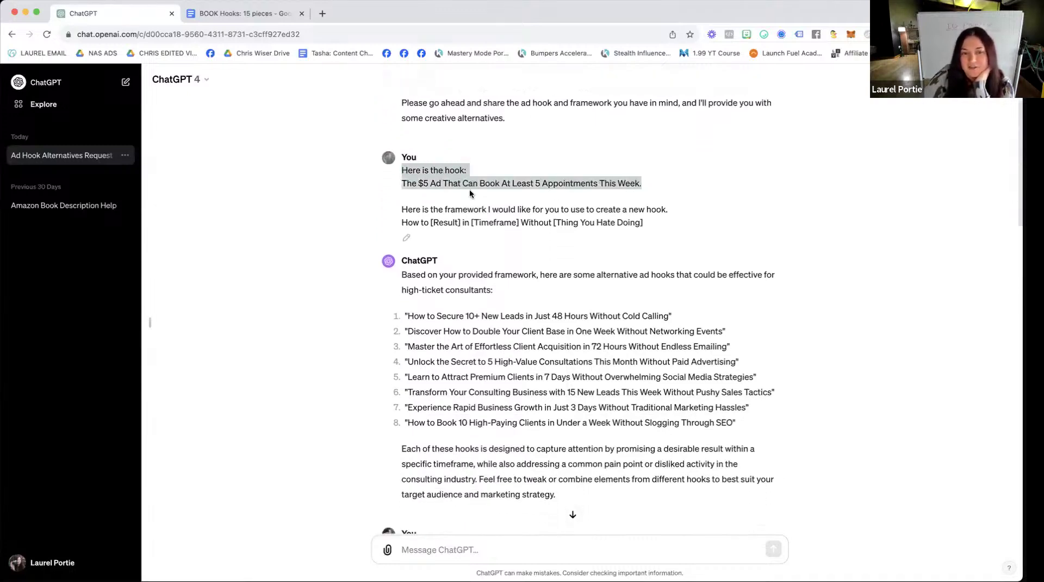
# - Switch to the BOOK Hooks document in Google Docs and highlight the base hook under CREATING VARIATIONS
pyautogui.click(244, 13)
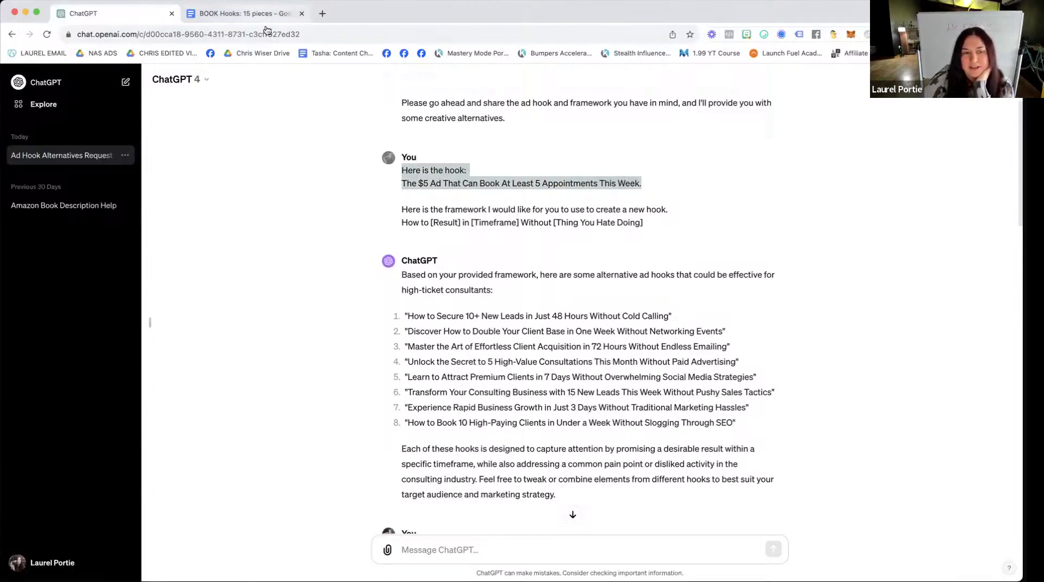
pyautogui.scroll(8, 421, 180)
pyautogui.scroll(-2, 421, 180)
pyautogui.scroll(-2, 421, 180)
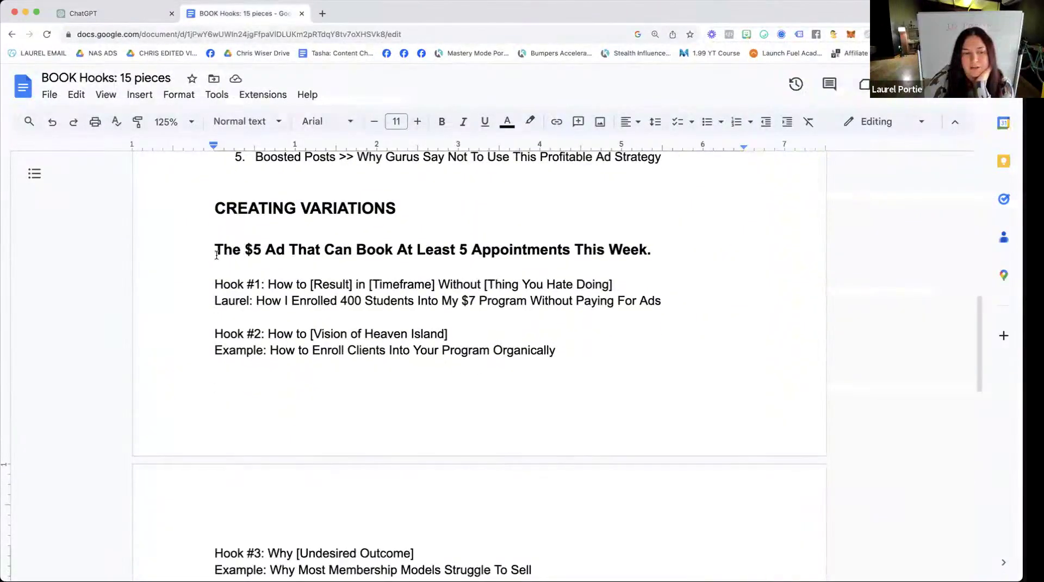
pyautogui.moveTo(214, 248); pyautogui.dragTo(701, 251)
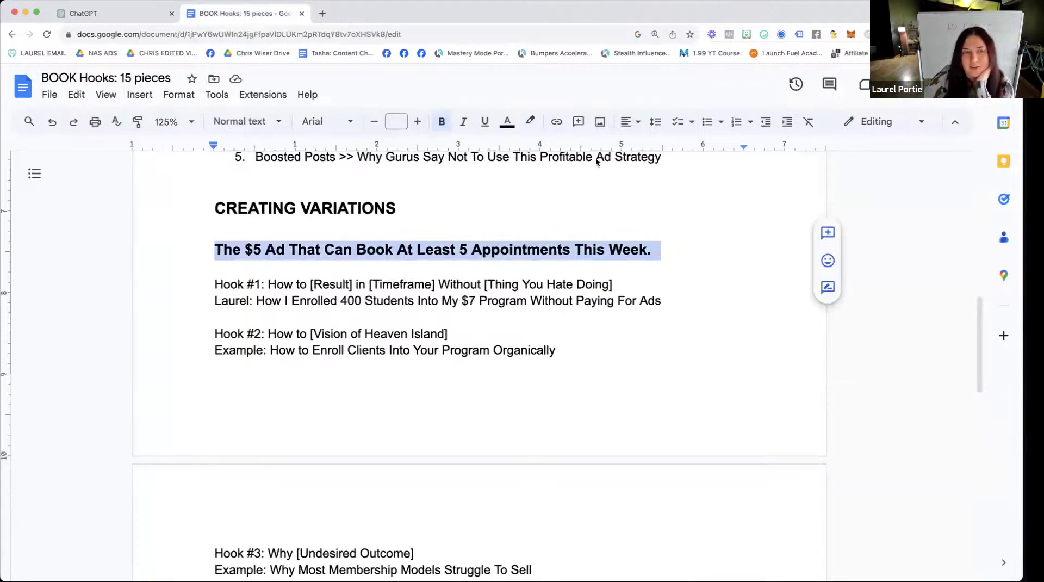
# - Switch back to ChatGPT and highlight the full hook-and-framework prompt, followed by the eight alternative hooks in its reply
pyautogui.click(134, 14)
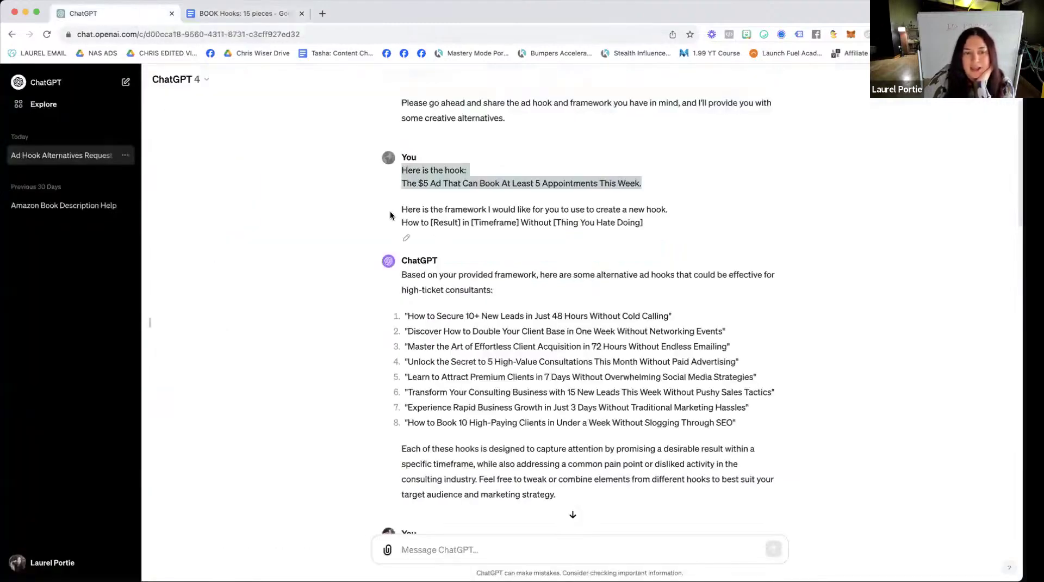
pyautogui.moveTo(400, 164); pyautogui.dragTo(661, 223)
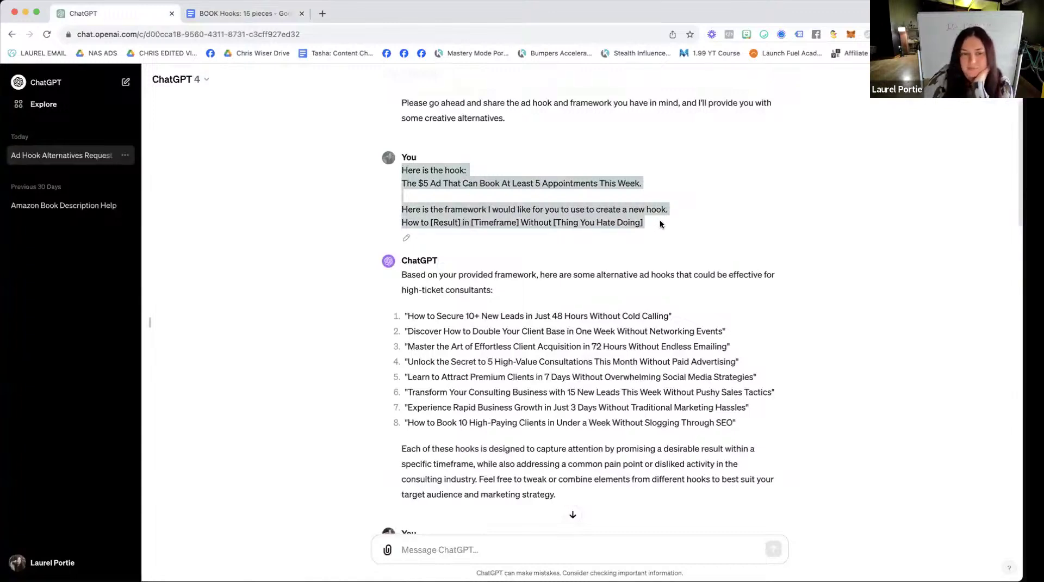
pyautogui.scroll(-3, 660, 220)
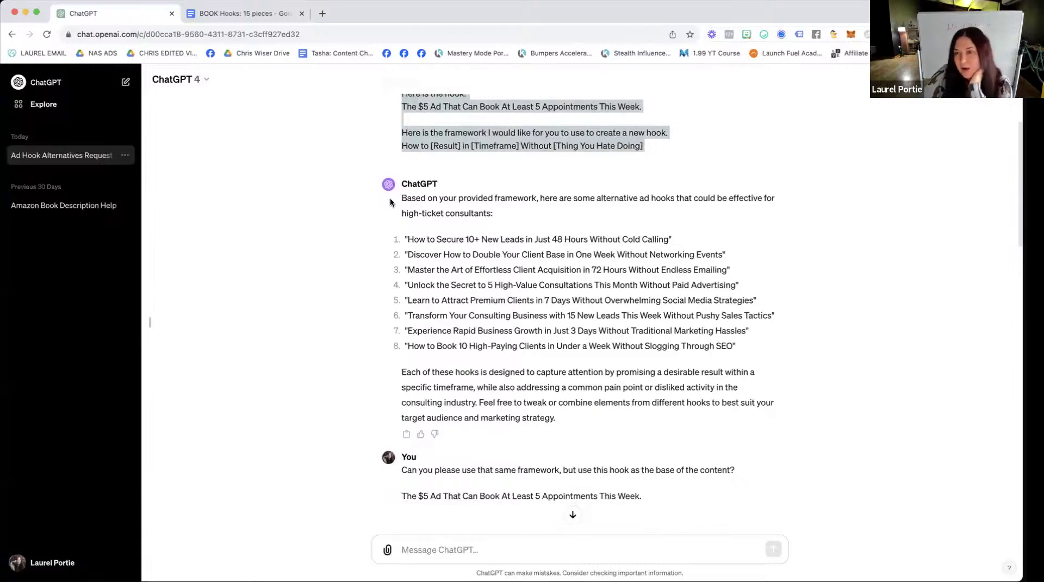
pyautogui.moveTo(391, 202); pyautogui.dragTo(623, 403)
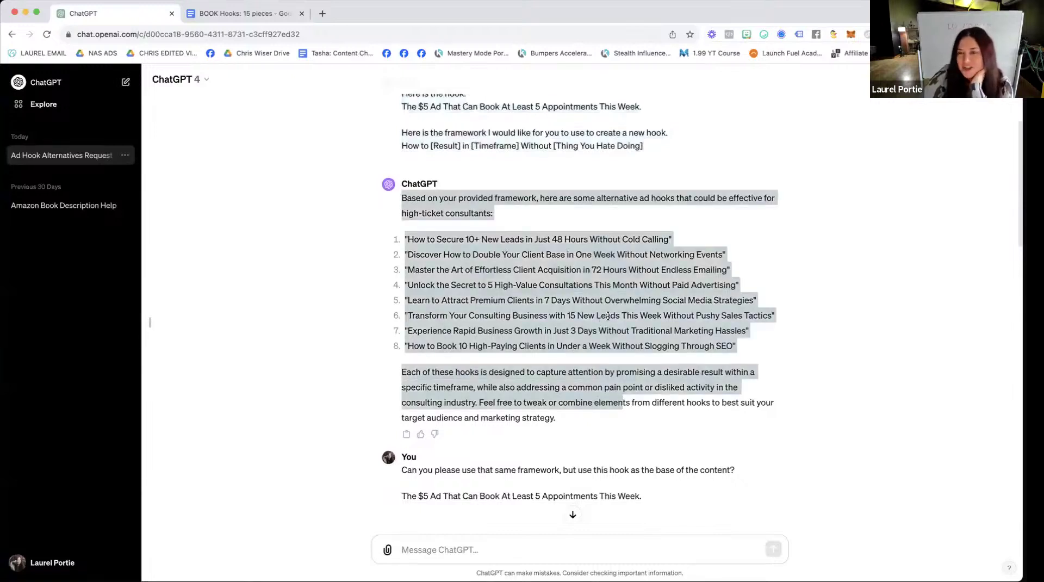
pyautogui.scroll(3, 598, 304)
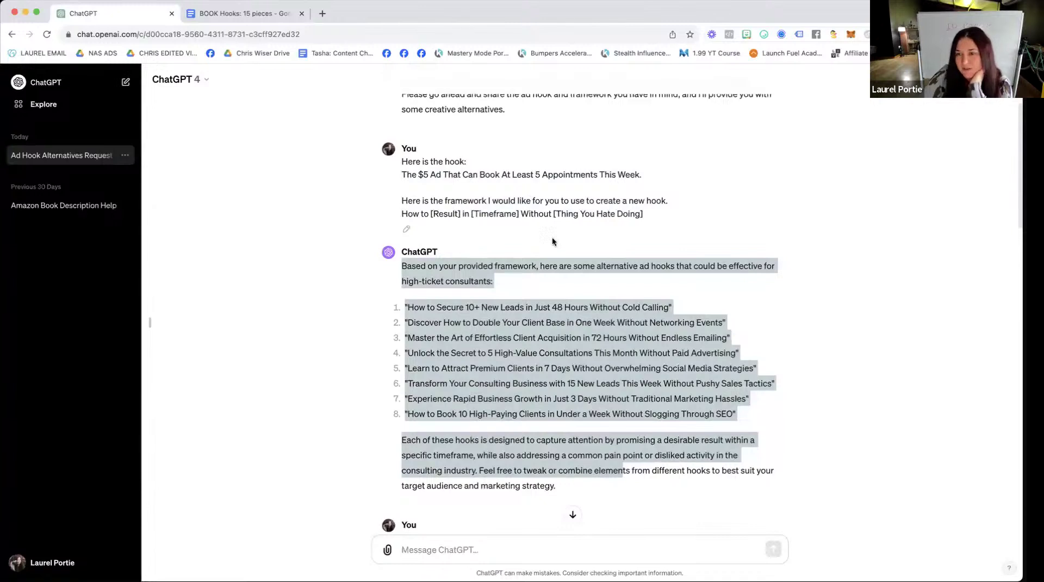
pyautogui.click(438, 302)
pyautogui.moveTo(435, 311); pyautogui.dragTo(777, 426)
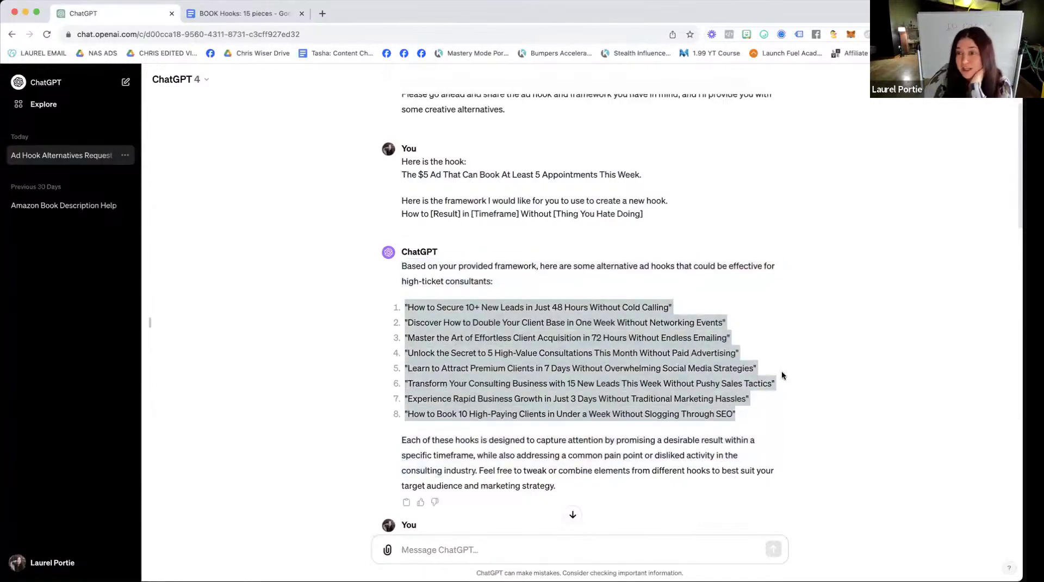
pyautogui.scroll(-1, 782, 372)
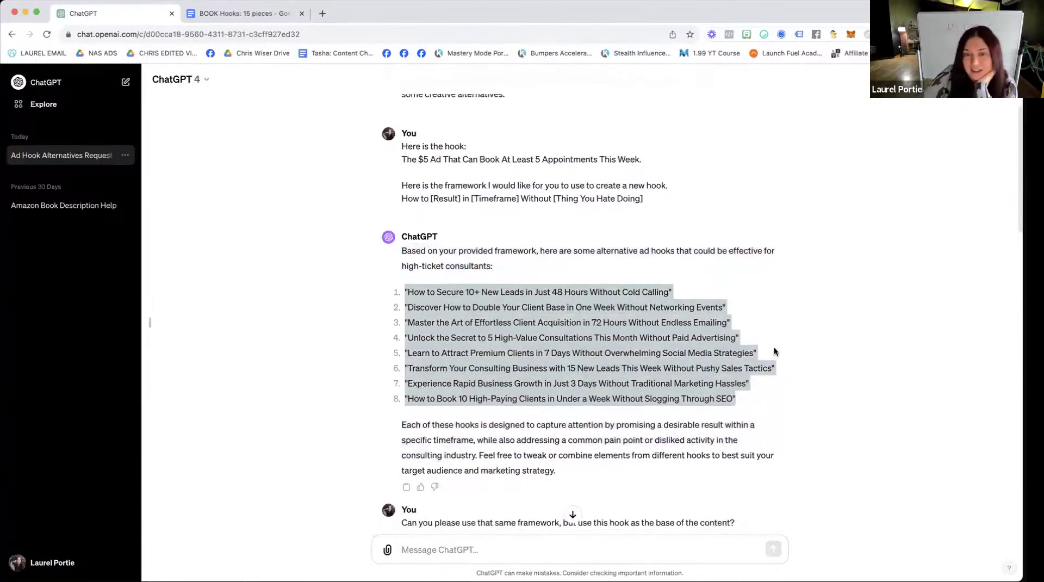
# - Go to the follow-up prompt asking for the same framework and highlight the $5 ad hook given as the content base
pyautogui.scroll(-5, 774, 350)
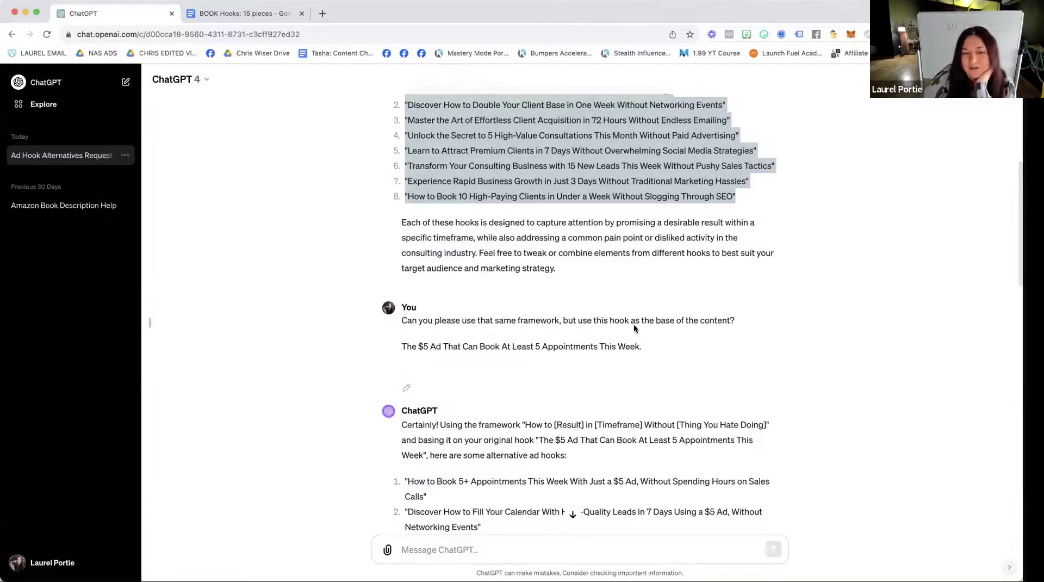
pyautogui.scroll(-1, 693, 330)
pyautogui.moveTo(401, 340); pyautogui.dragTo(635, 341)
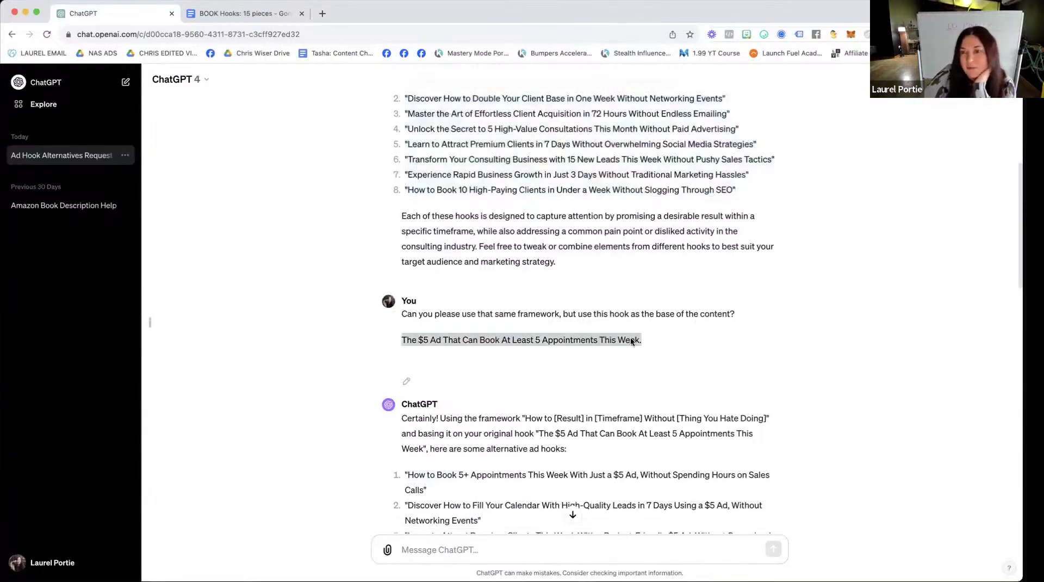
# - Highlight the framework and original hook restated in the reply to the follow-up prompt, and its eight $5 ad hooks
pyautogui.scroll(-5, 664, 334)
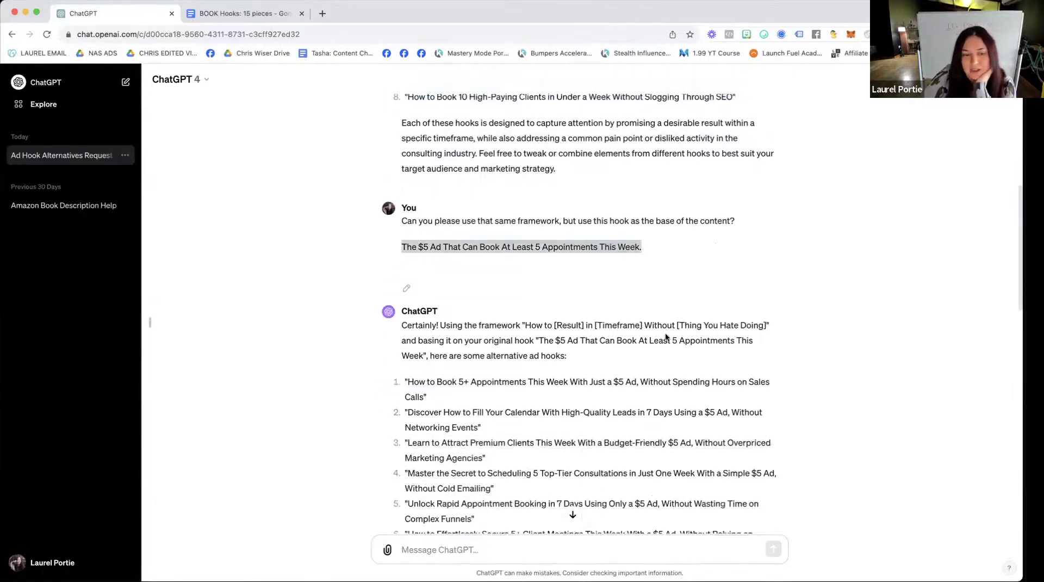
pyautogui.scroll(-2, 660, 333)
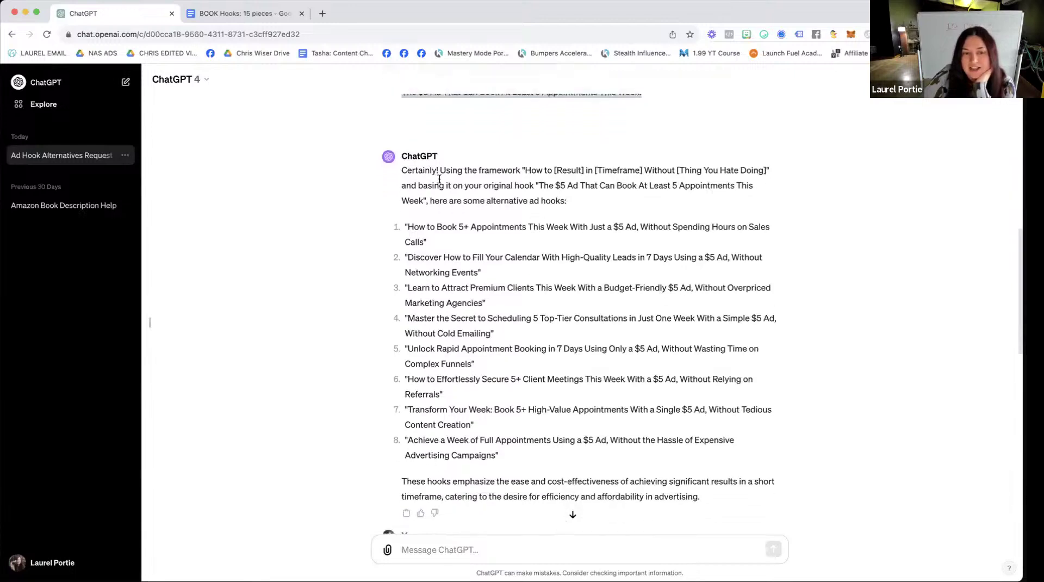
pyautogui.moveTo(524, 171); pyautogui.dragTo(753, 175)
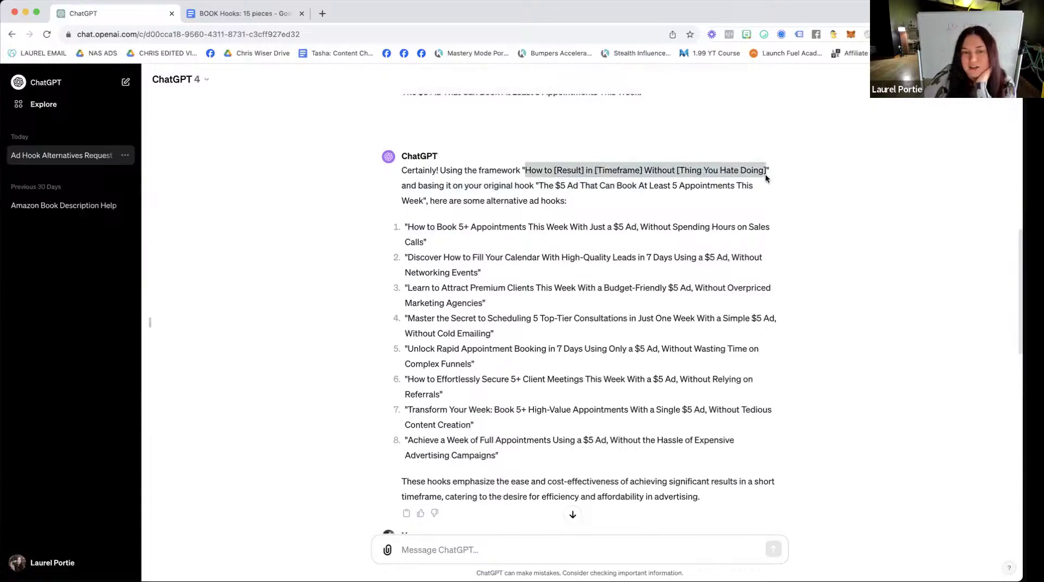
pyautogui.click(550, 185)
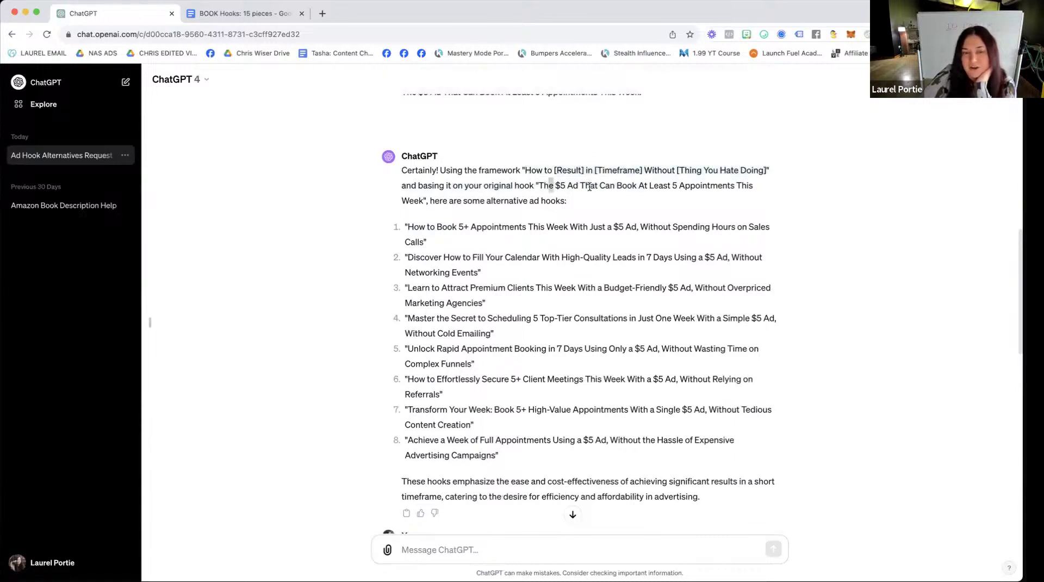
pyautogui.moveTo(589, 187); pyautogui.dragTo(754, 200)
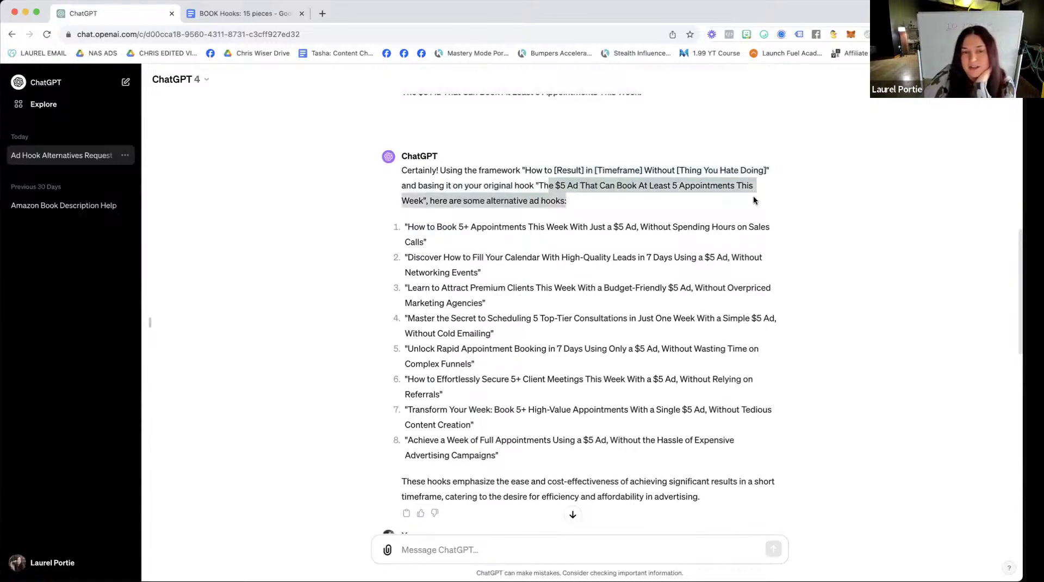
pyautogui.scroll(-2, 456, 196)
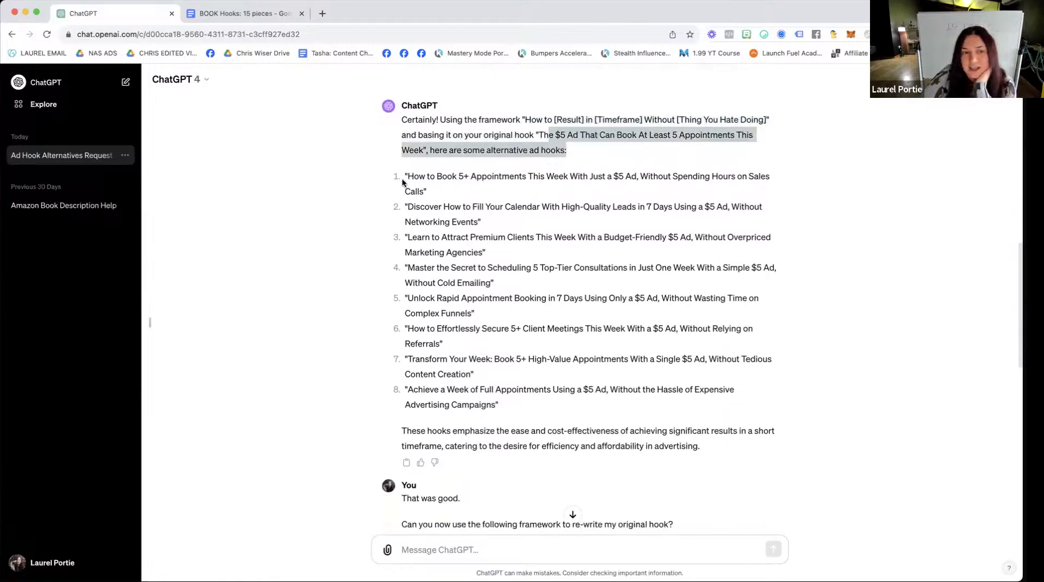
pyautogui.moveTo(405, 176); pyautogui.dragTo(657, 400)
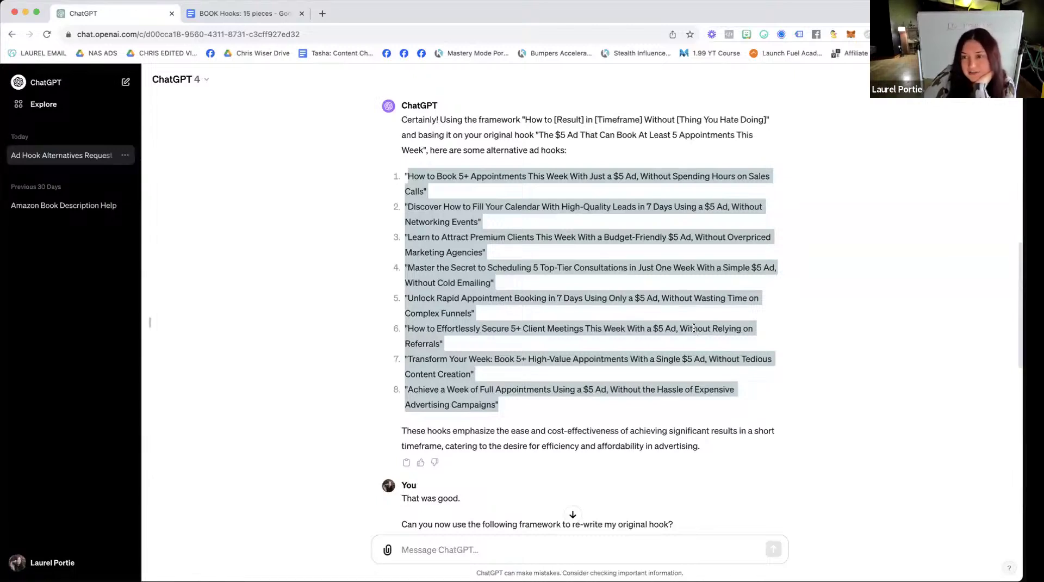
# - Examine the next prompt, which asks to re-write the original hook with "The Fastest Way to [Get Rid of Undesired Outcome]"
pyautogui.scroll(-5, 693, 328)
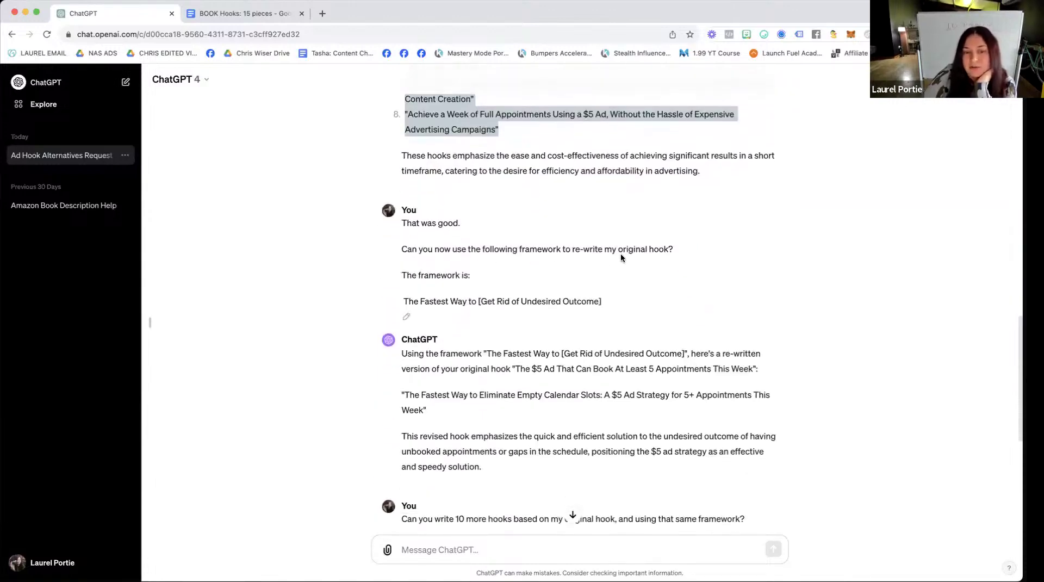
pyautogui.scroll(-1, 485, 265)
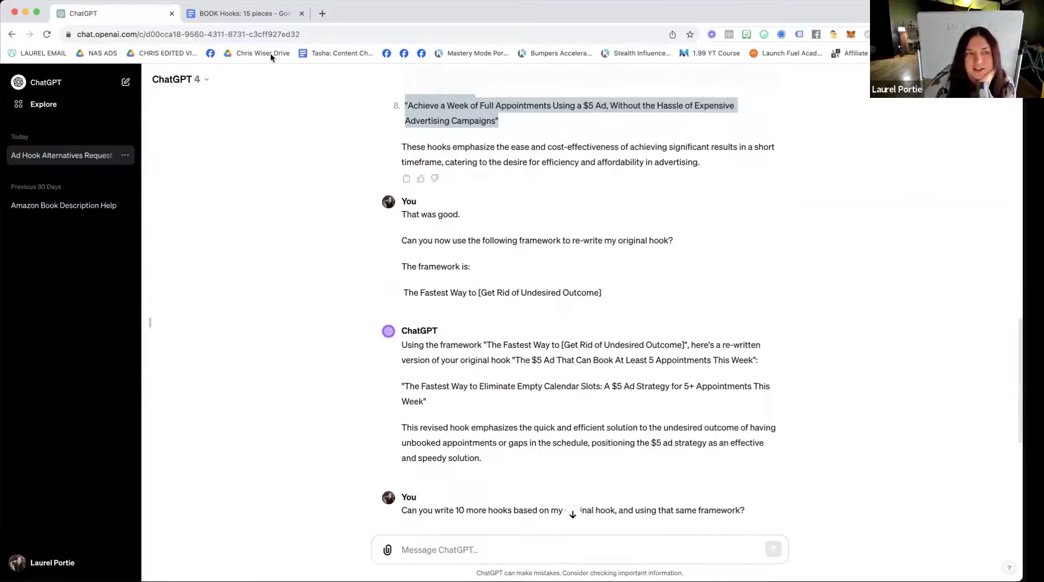
pyautogui.click(247, 17)
pyautogui.click(136, 16)
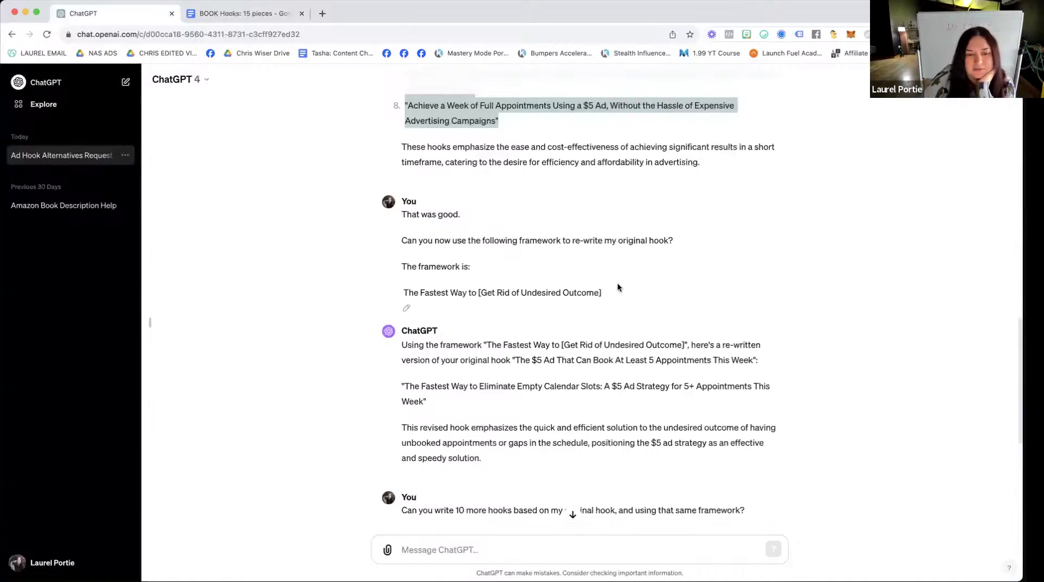
# - Switch to the BOOK Hooks document and highlight the Hook #2 framework together with its example
pyautogui.click(250, 15)
pyautogui.scroll(-3, 210, 284)
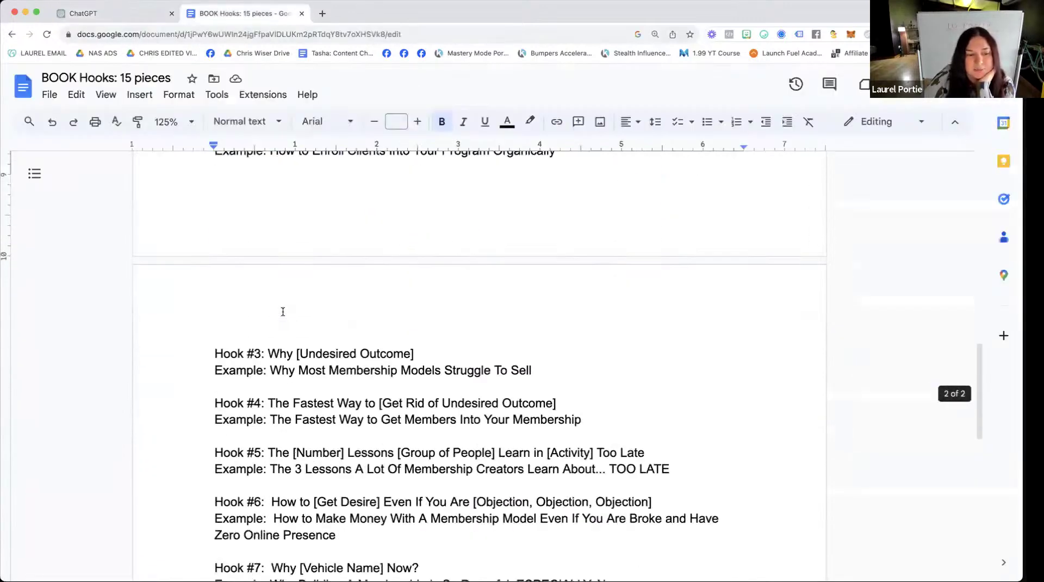
pyautogui.scroll(3, 210, 284)
pyautogui.moveTo(205, 210); pyautogui.dragTo(578, 232)
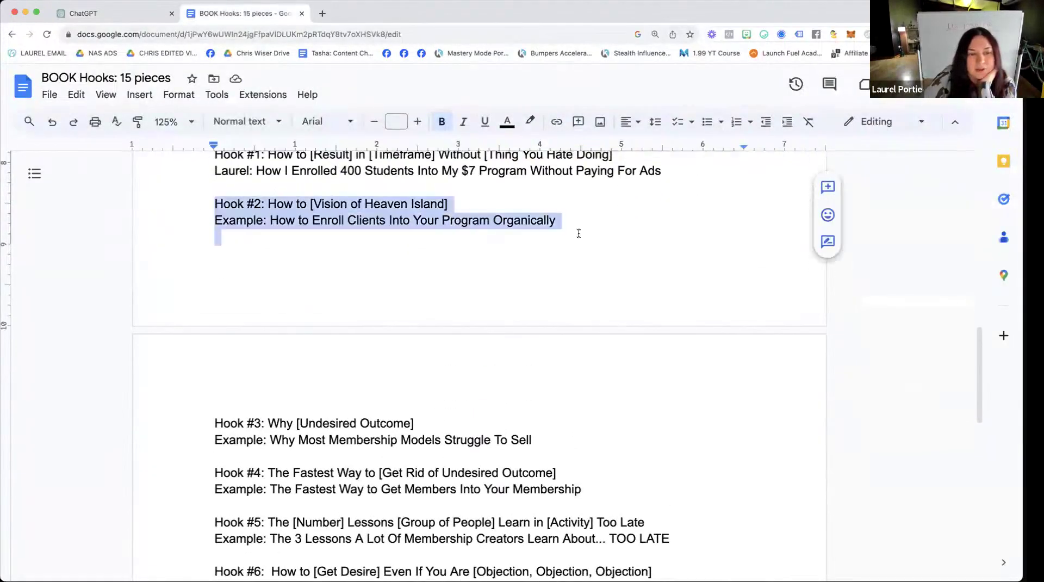
# - Return to ChatGPT, review the "The Fastest Way to" prompt and highlight the re-written hook in its reply
pyautogui.click(136, 13)
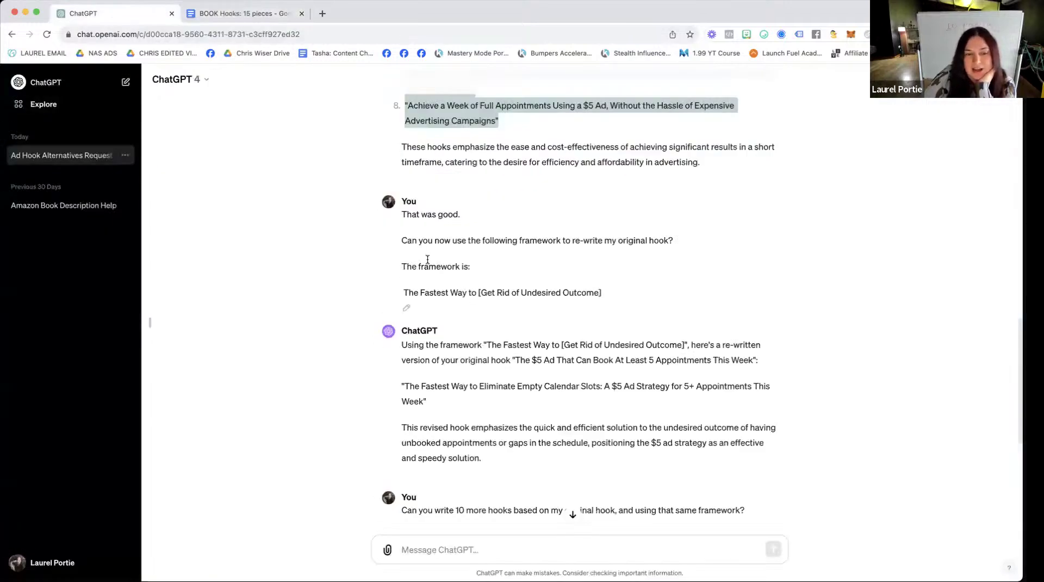
pyautogui.scroll(-1, 425, 256)
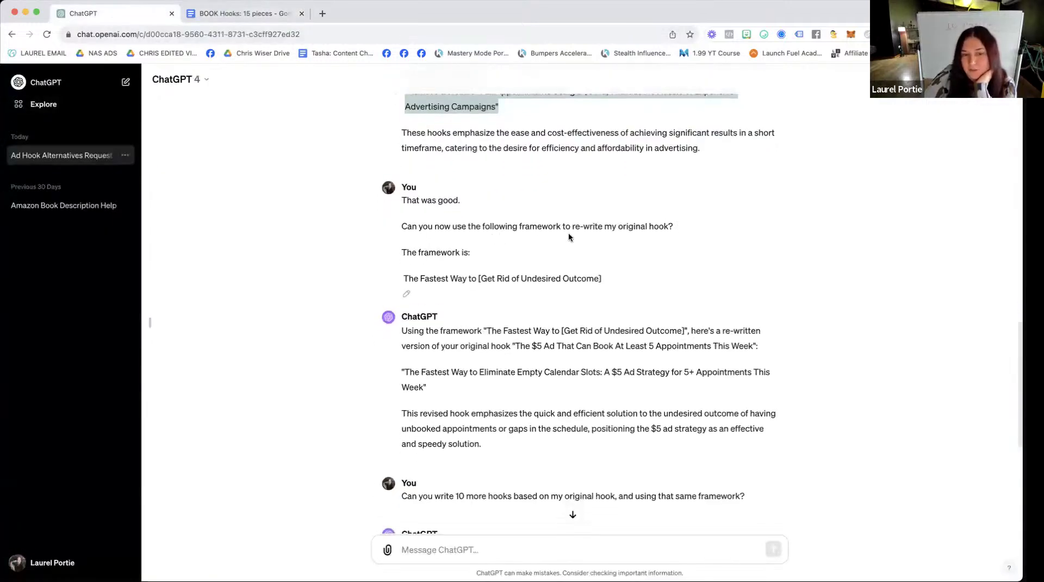
pyautogui.scroll(-1, 511, 260)
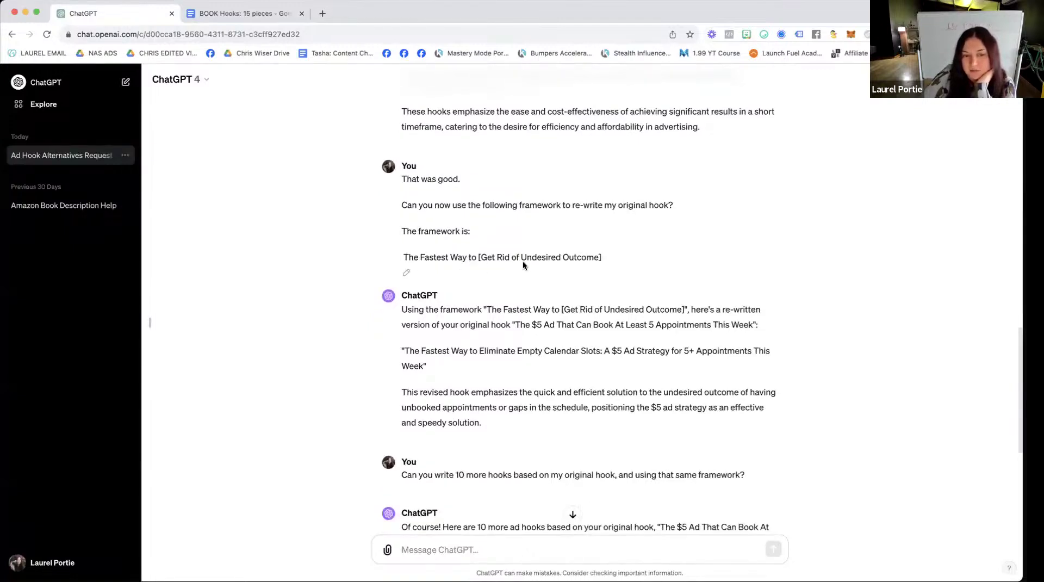
pyautogui.scroll(-4, 569, 262)
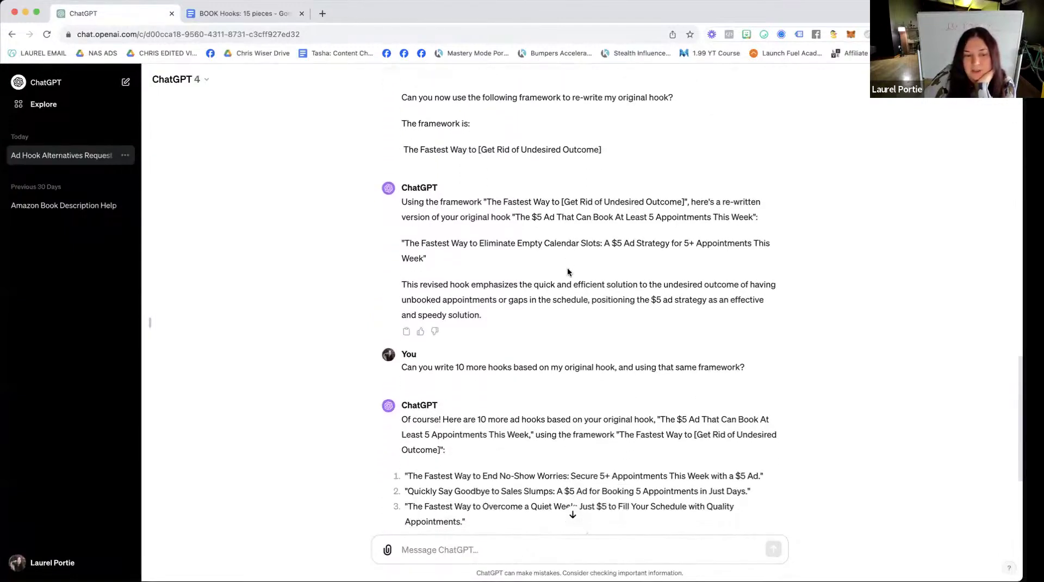
pyautogui.scroll(-1, 567, 272)
pyautogui.moveTo(401, 182); pyautogui.dragTo(465, 237)
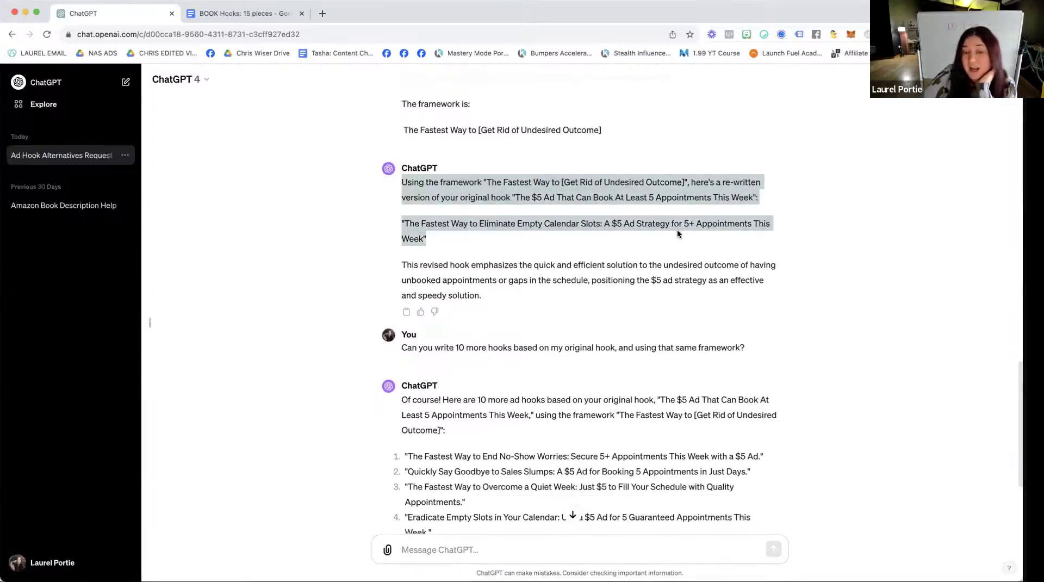
pyautogui.scroll(-1, 745, 231)
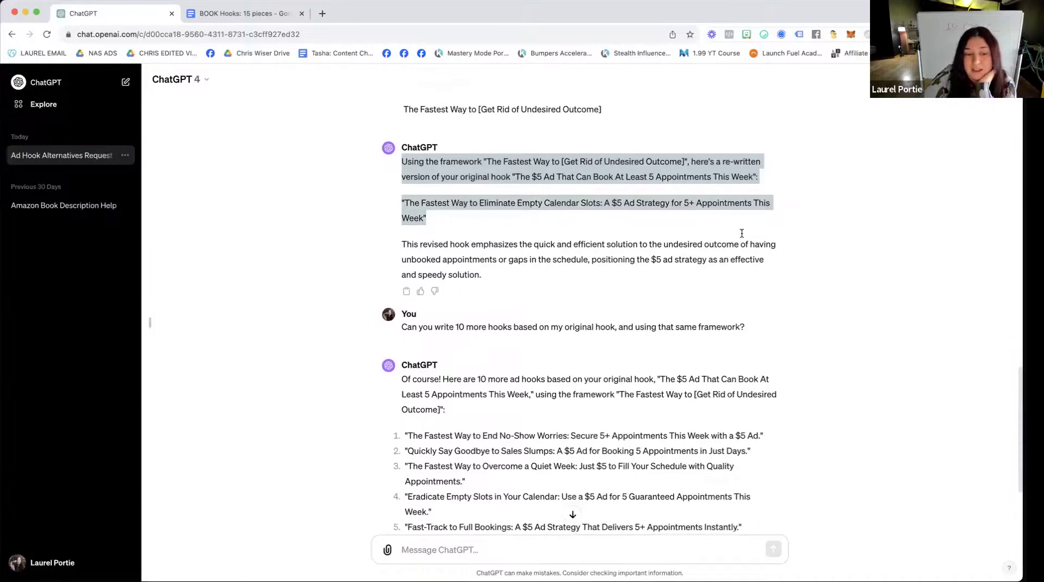
# - Highlight the request for 10 more hooks with the same framework and the list of hooks in the reply
pyautogui.moveTo(401, 327); pyautogui.dragTo(766, 328)
pyautogui.scroll(-5, 761, 327)
pyautogui.scroll(-1, 761, 327)
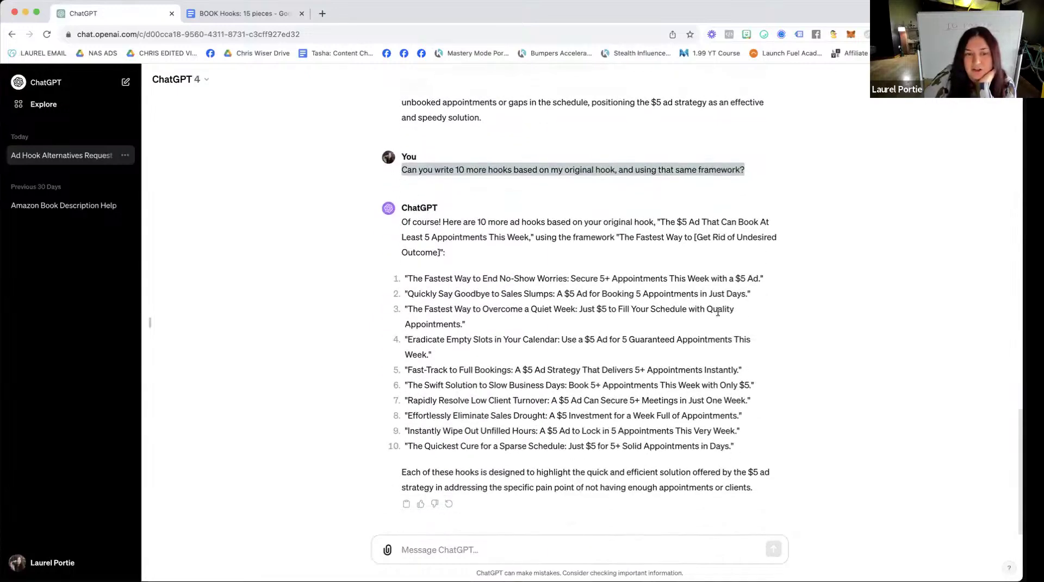
pyautogui.moveTo(397, 218); pyautogui.dragTo(935, 438)
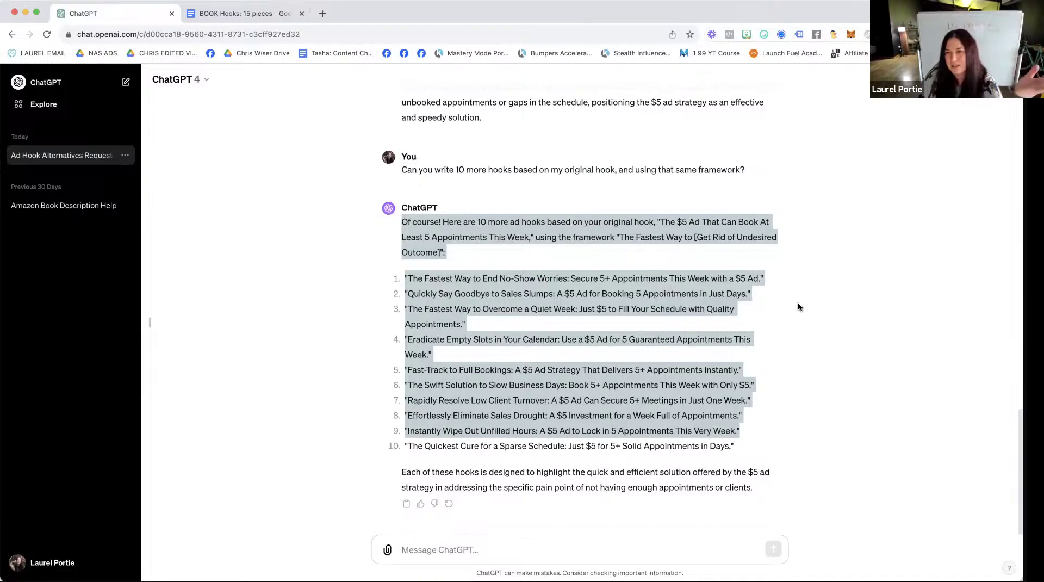
# - Switch to the BOOK Hooks document, highlight hook frameworks further down the variations list, and return to the ChatGPT conversation
pyautogui.click(263, 16)
pyautogui.scroll(-5, 499, 275)
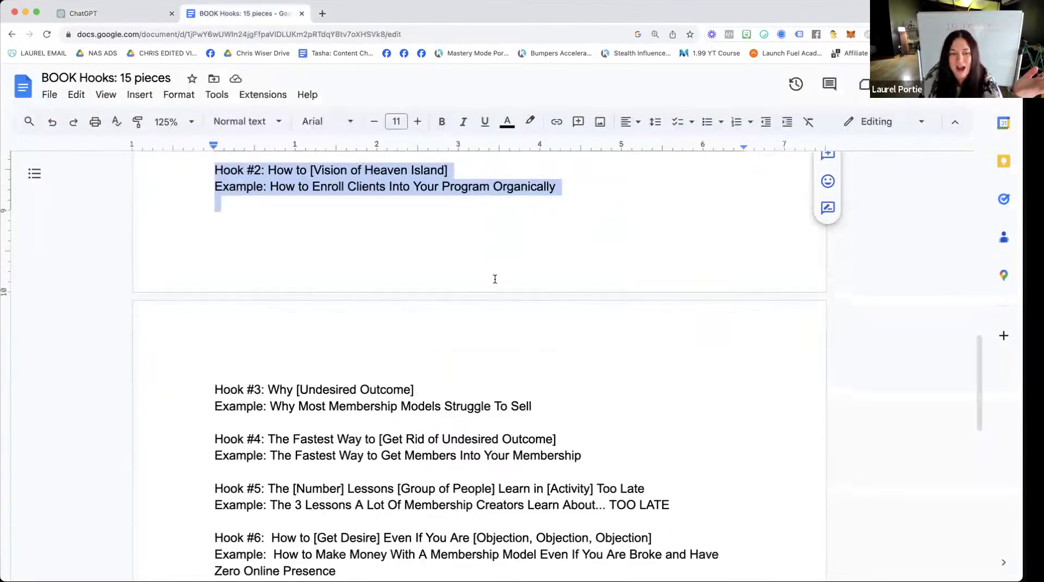
pyautogui.moveTo(216, 284); pyautogui.dragTo(639, 392)
pyautogui.click(87, 14)
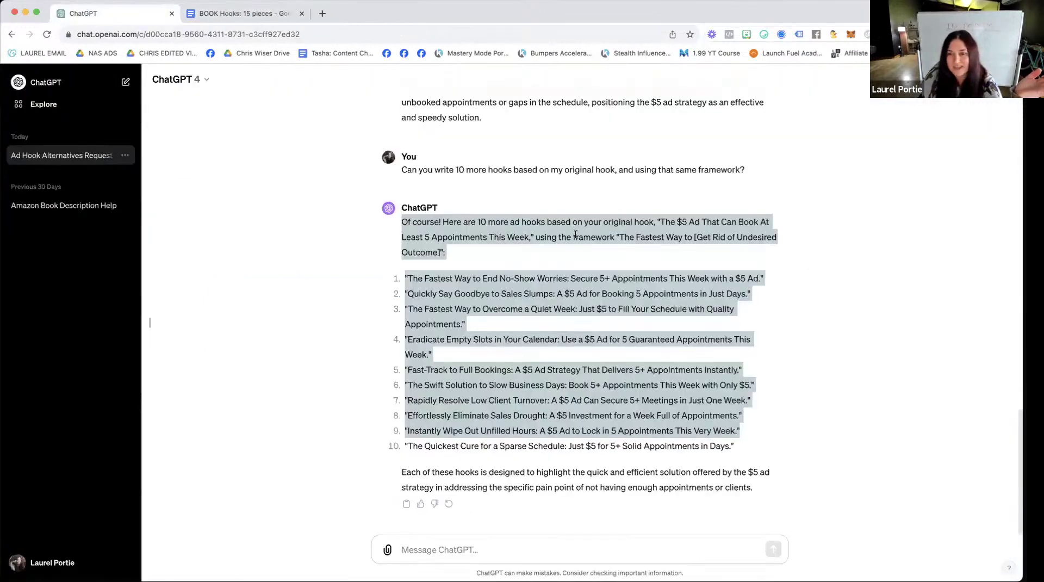